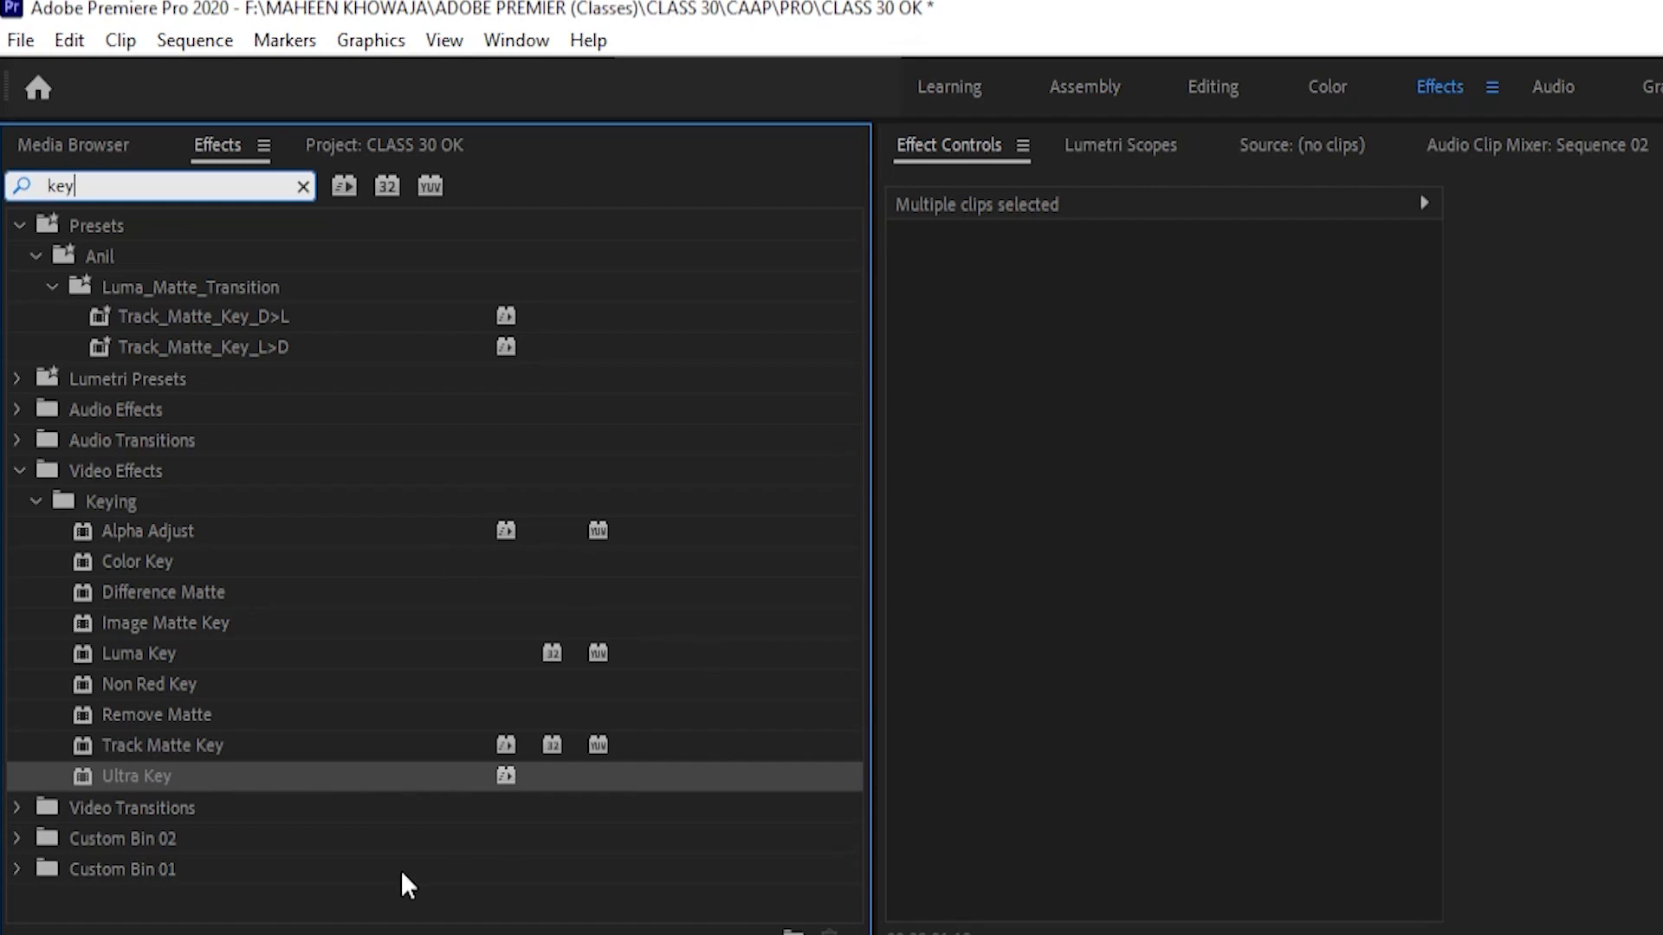
Step: Apply the Ultra Key effect to the green-screen clip C6357.MP4 on track V2 and select that clip
left_click(403, 784)
left_click_drag(404, 784, 459, 934)
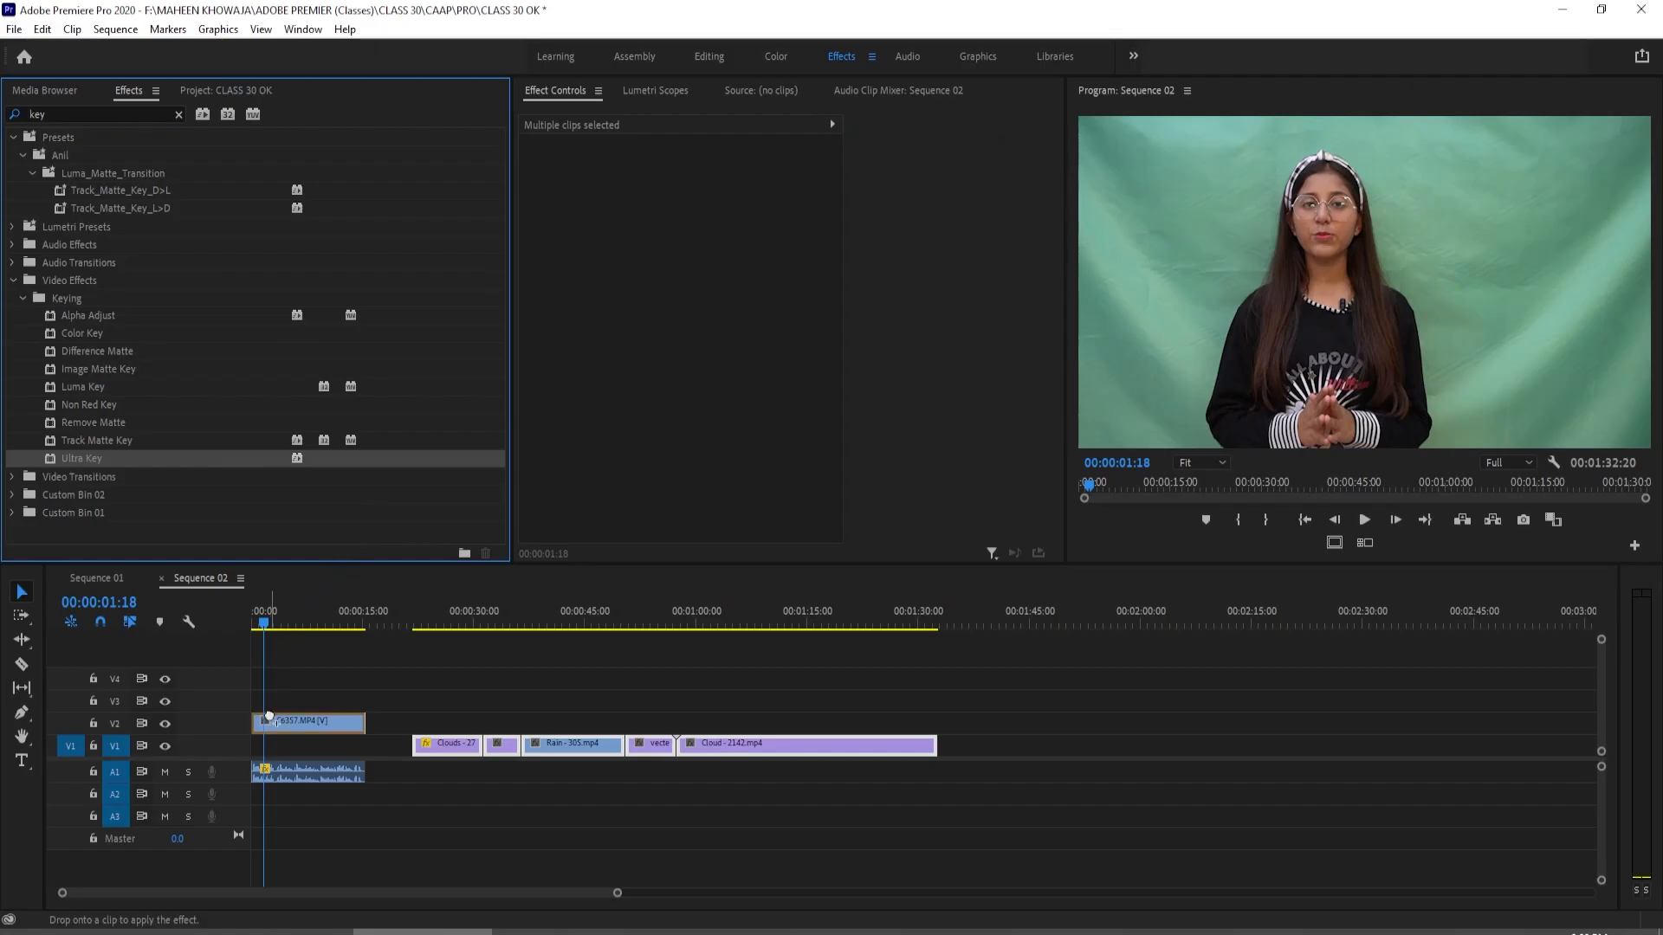
left_click_drag(269, 717, 275, 724)
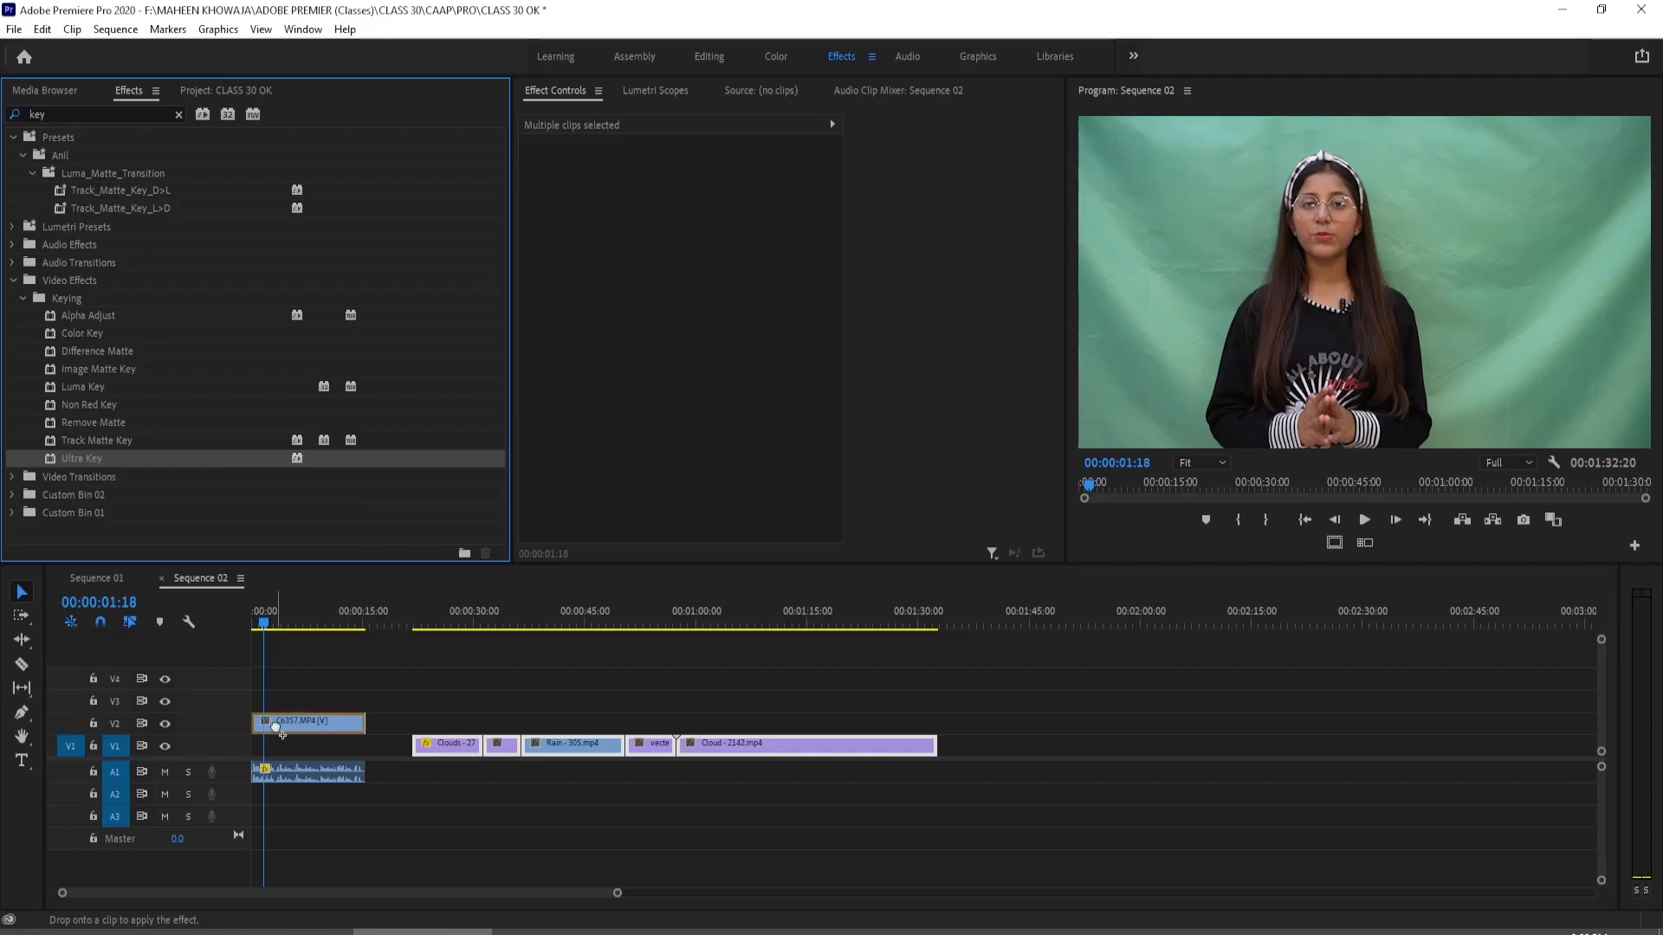
left_click(276, 724)
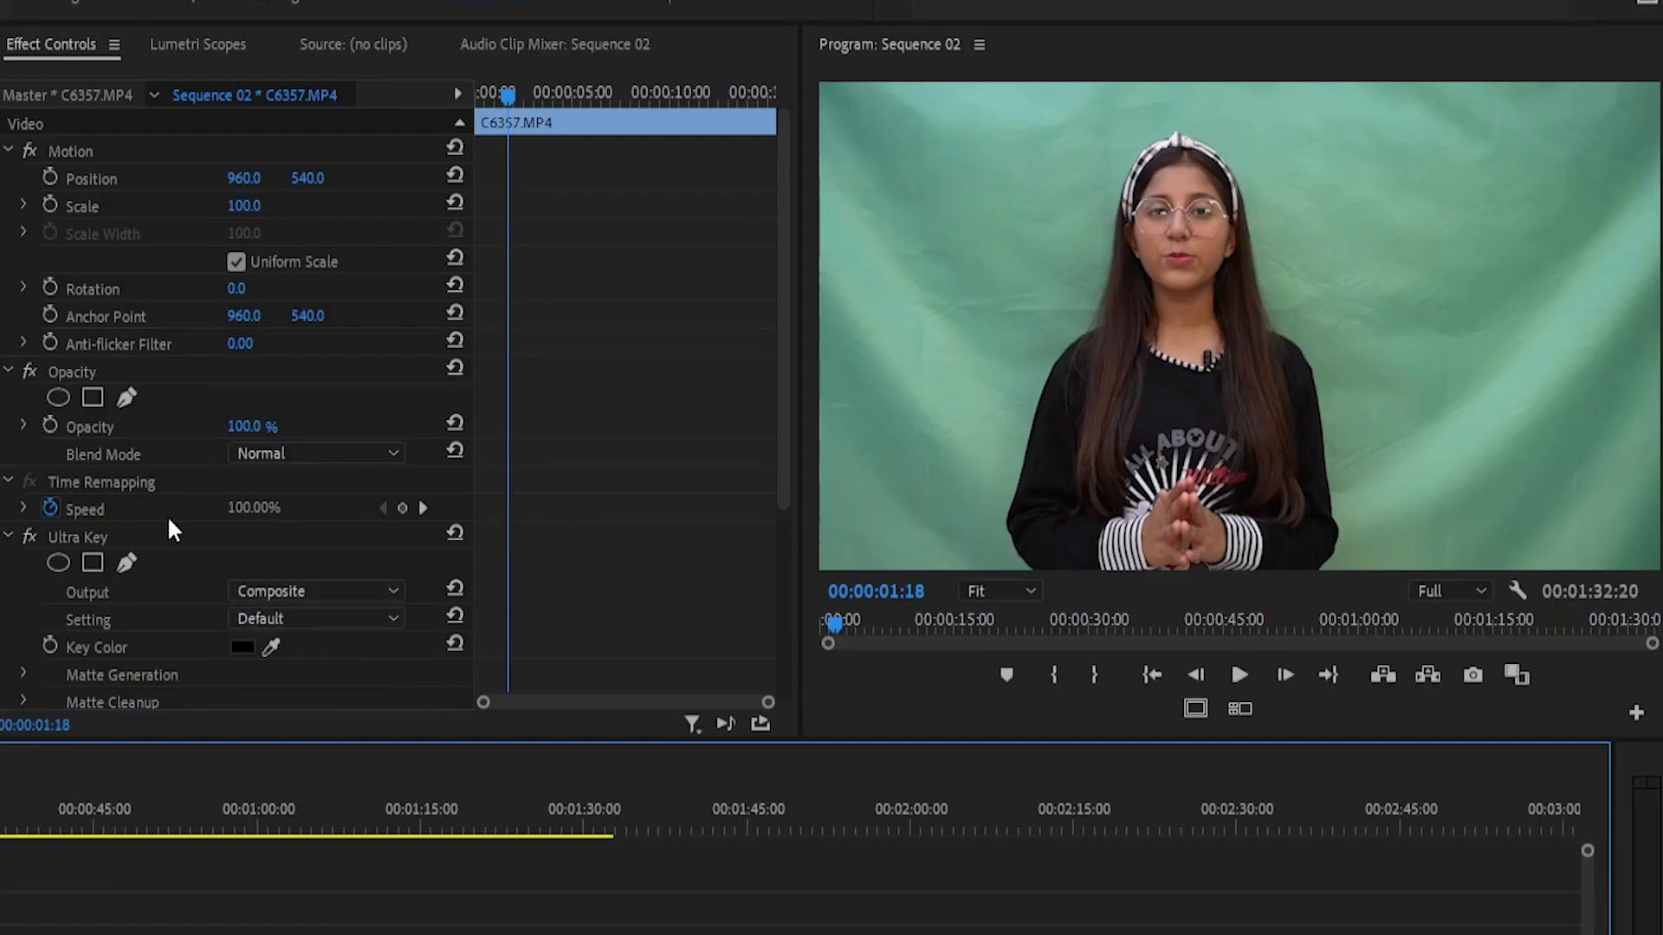
Step: Sample the green backdrop beside the presenter as the Ultra Key key color
scroll(174, 535, "down", 1)
scroll(174, 528, "down", 4)
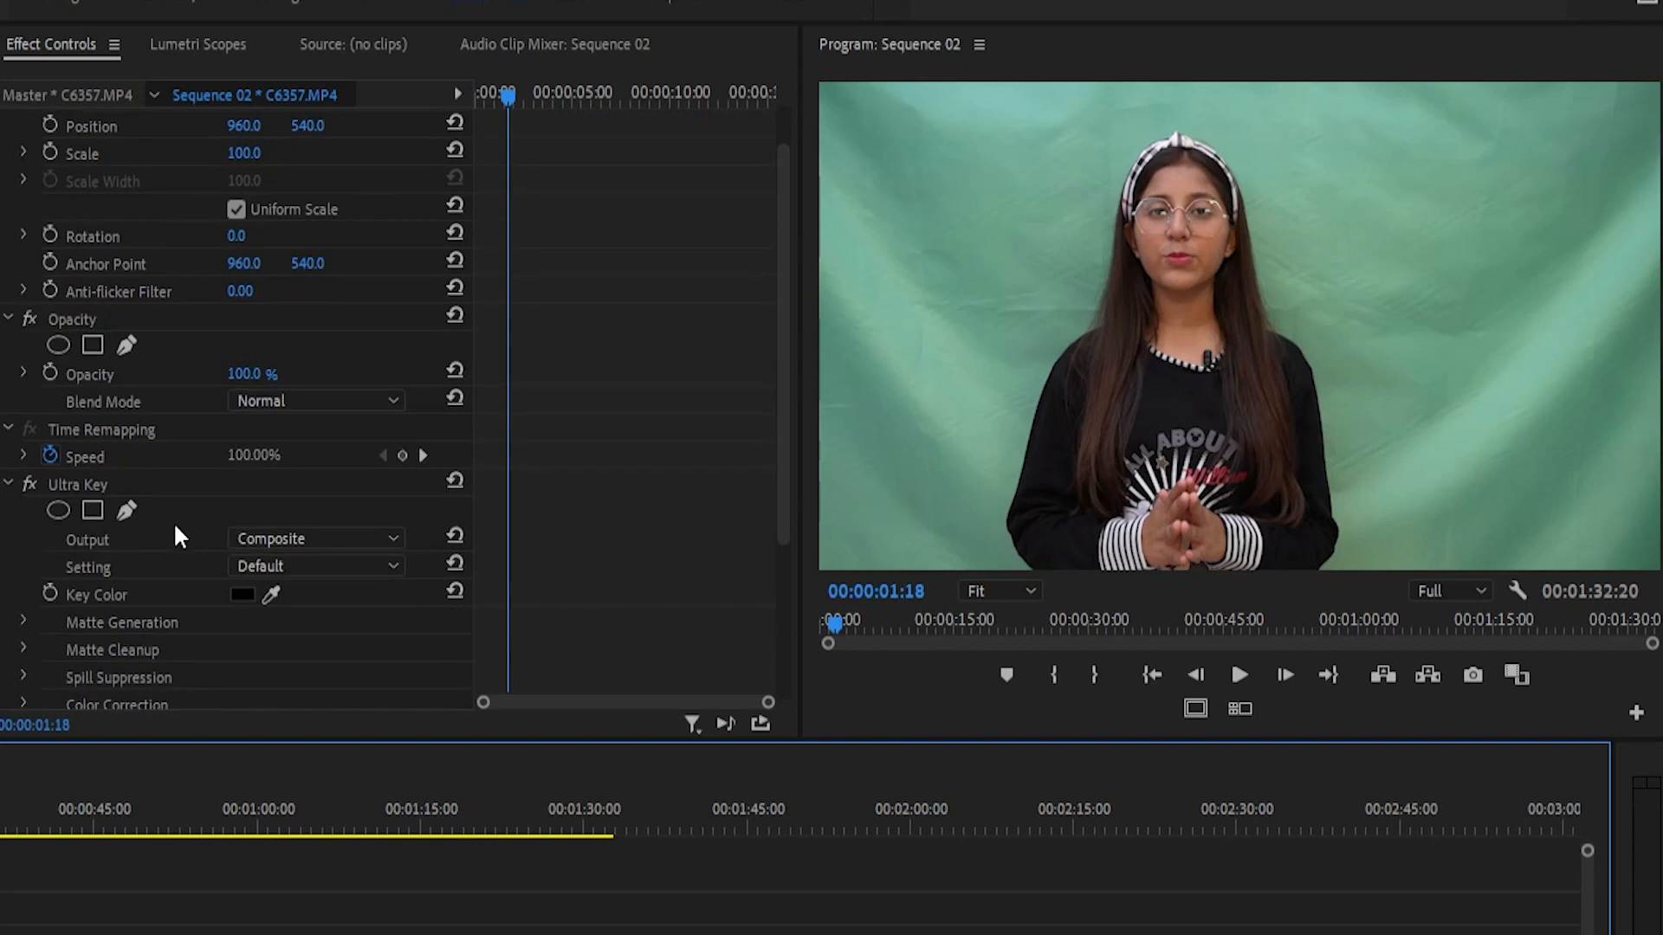
scroll(204, 623, "down", 5)
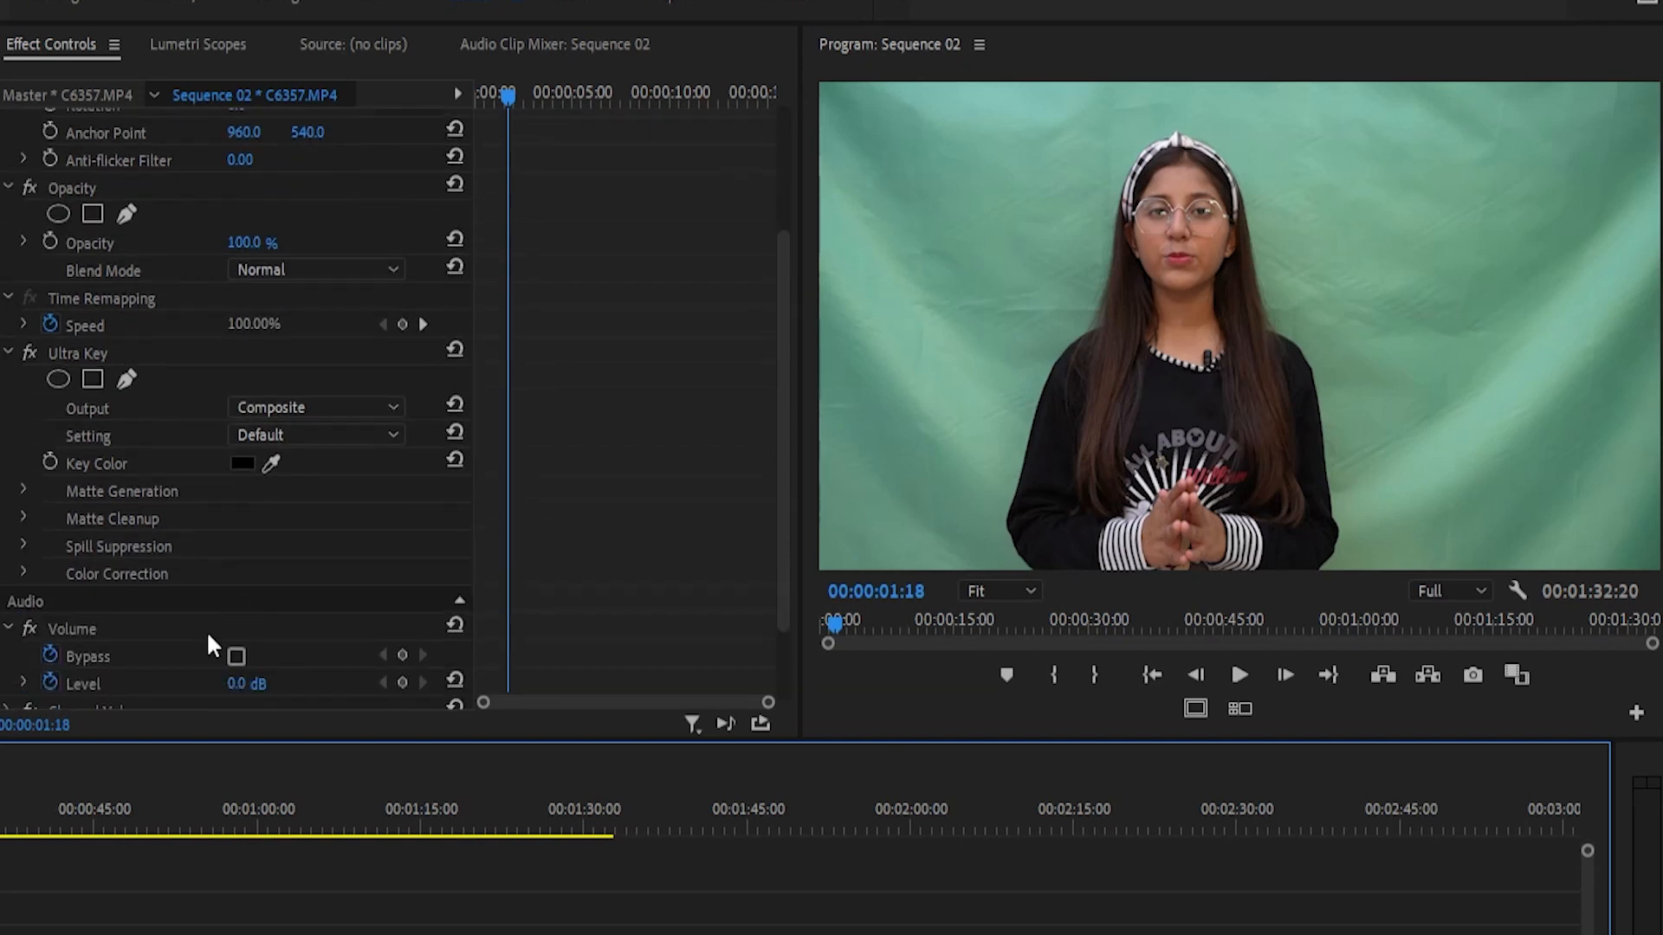
scroll(201, 537, "up", 1)
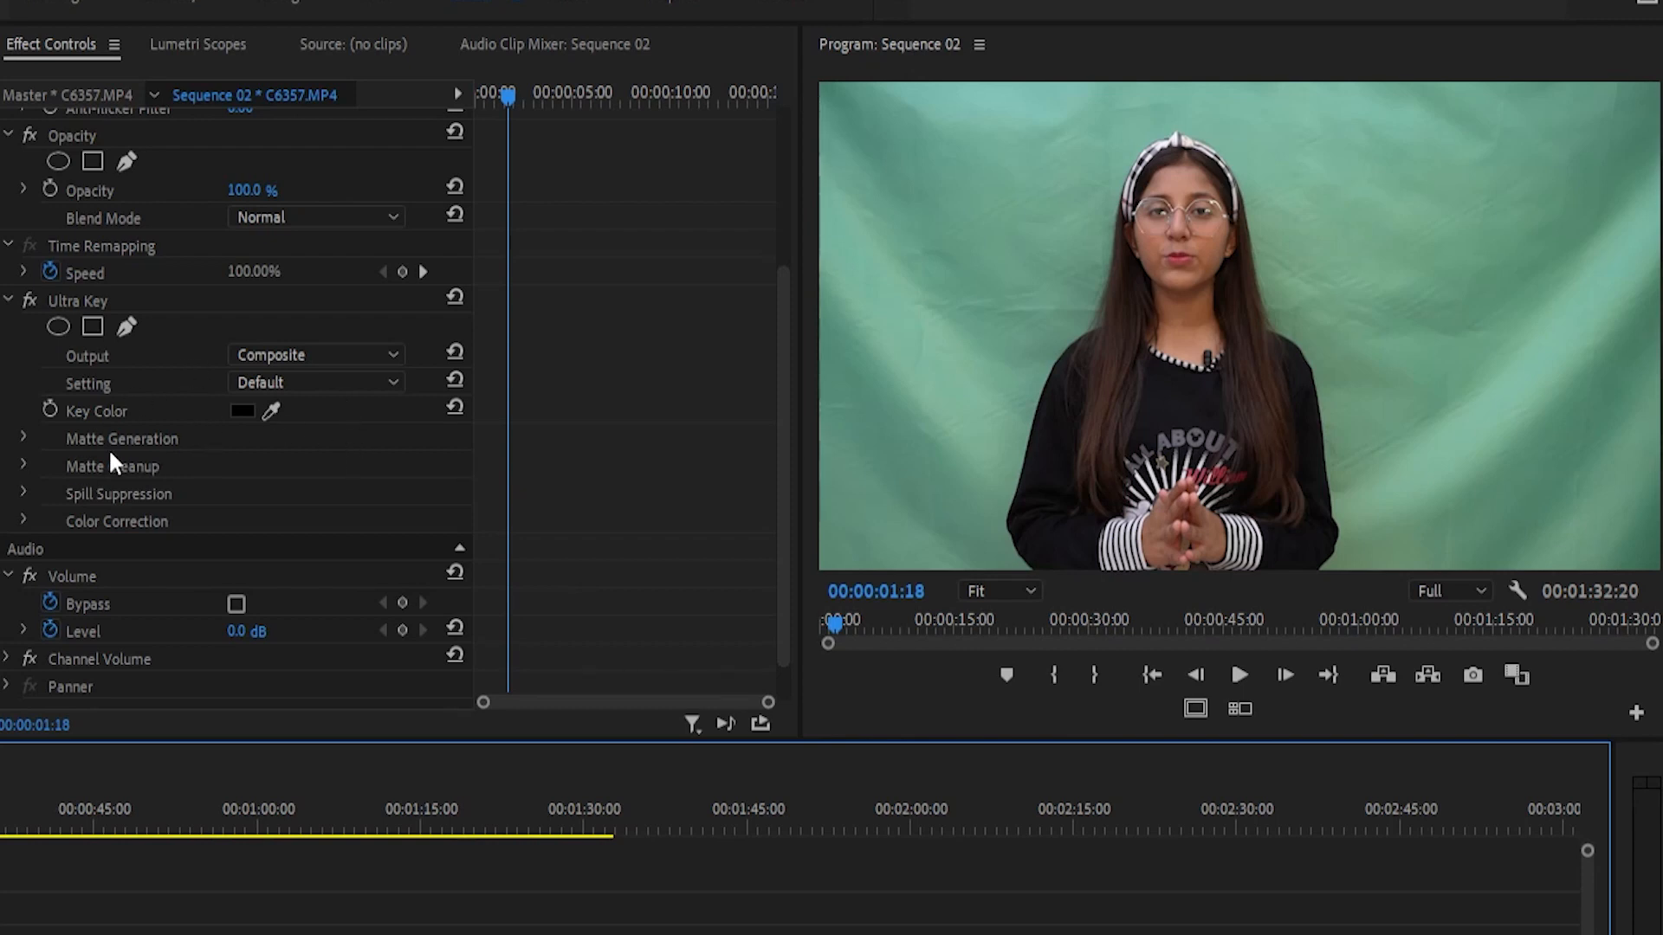
left_click(271, 413)
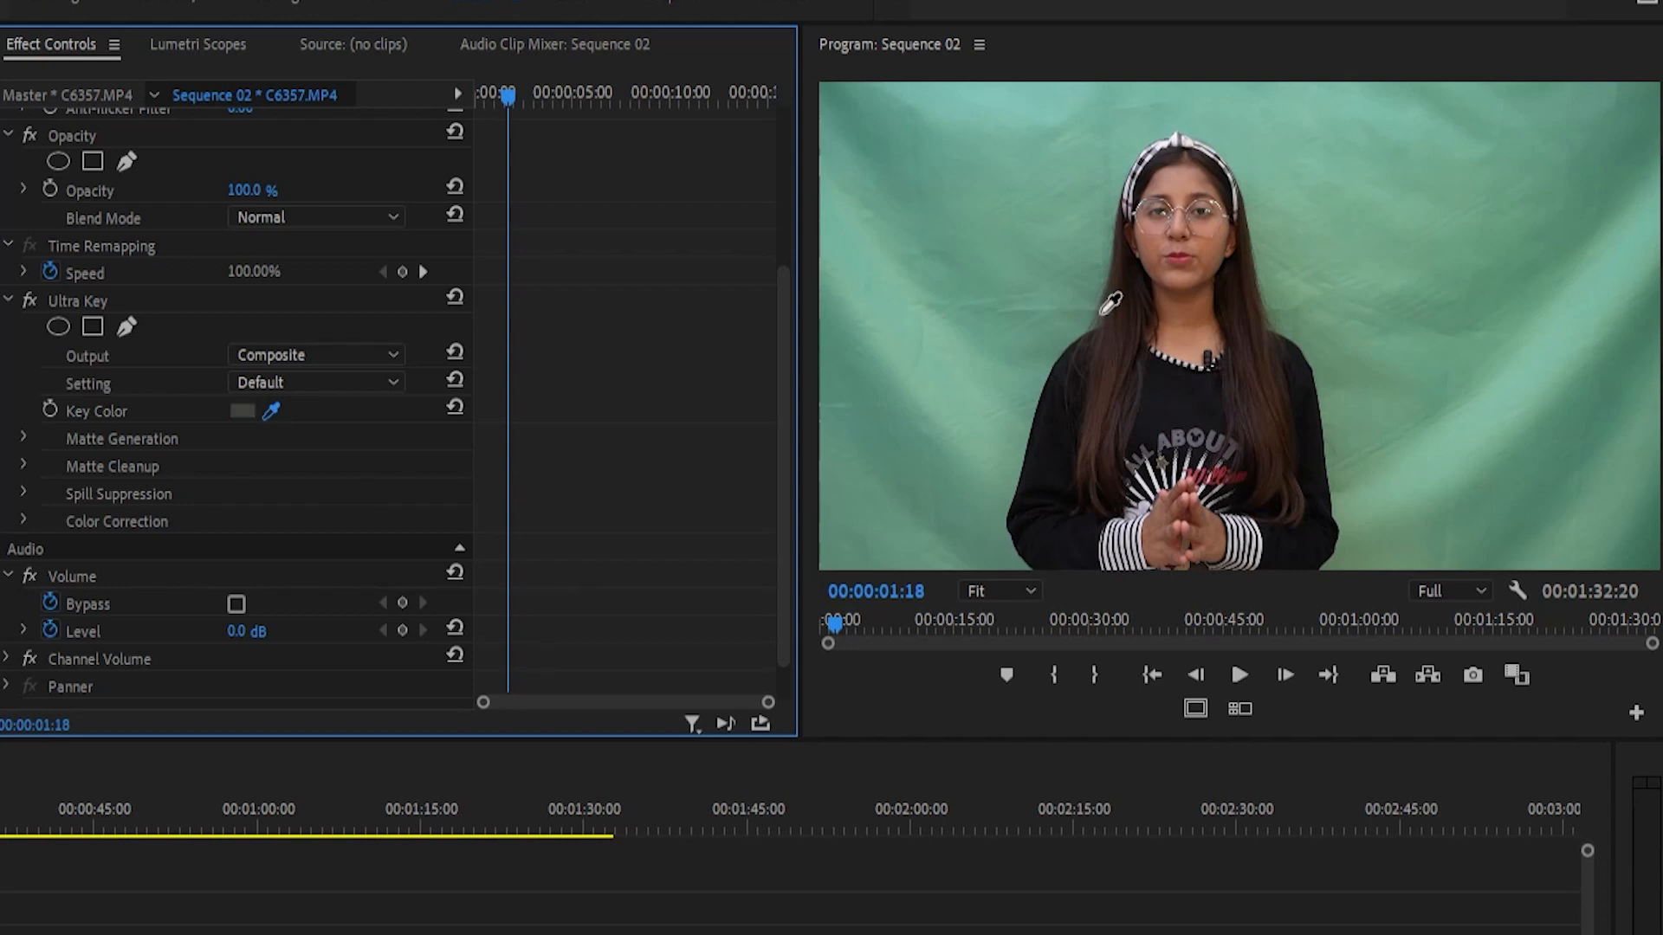
left_click(1086, 318)
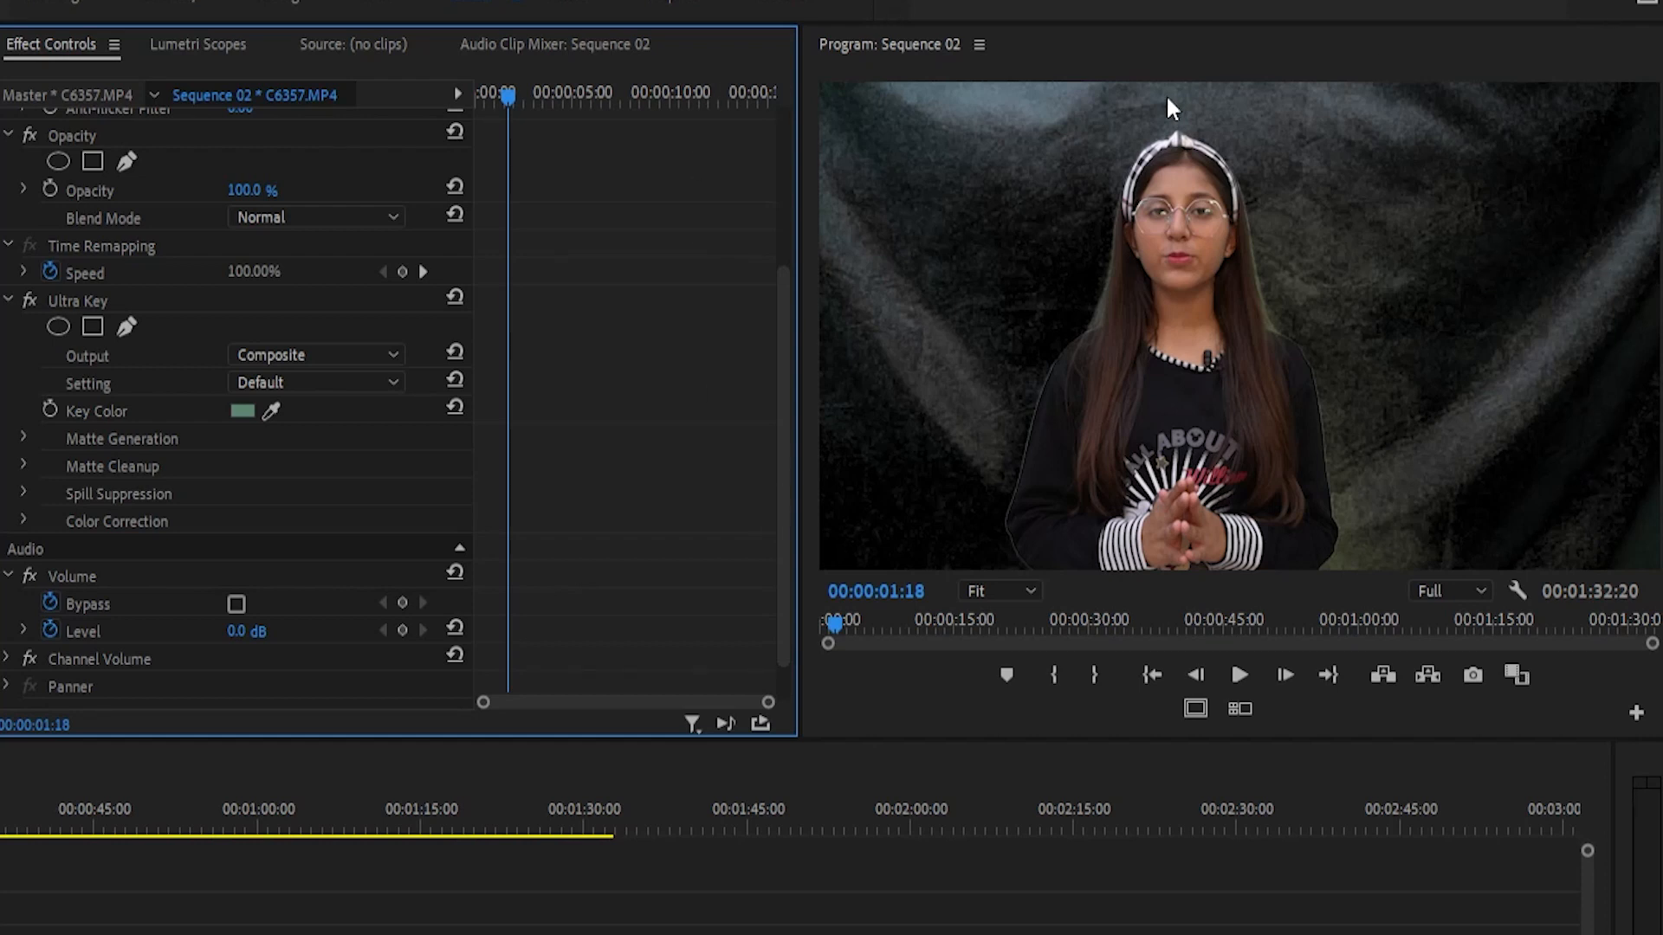
Step: Compare the Relaxed and Custom presets for the Ultra Key Setting, and set it to Aggressive
scroll(579, 289, "up", 3)
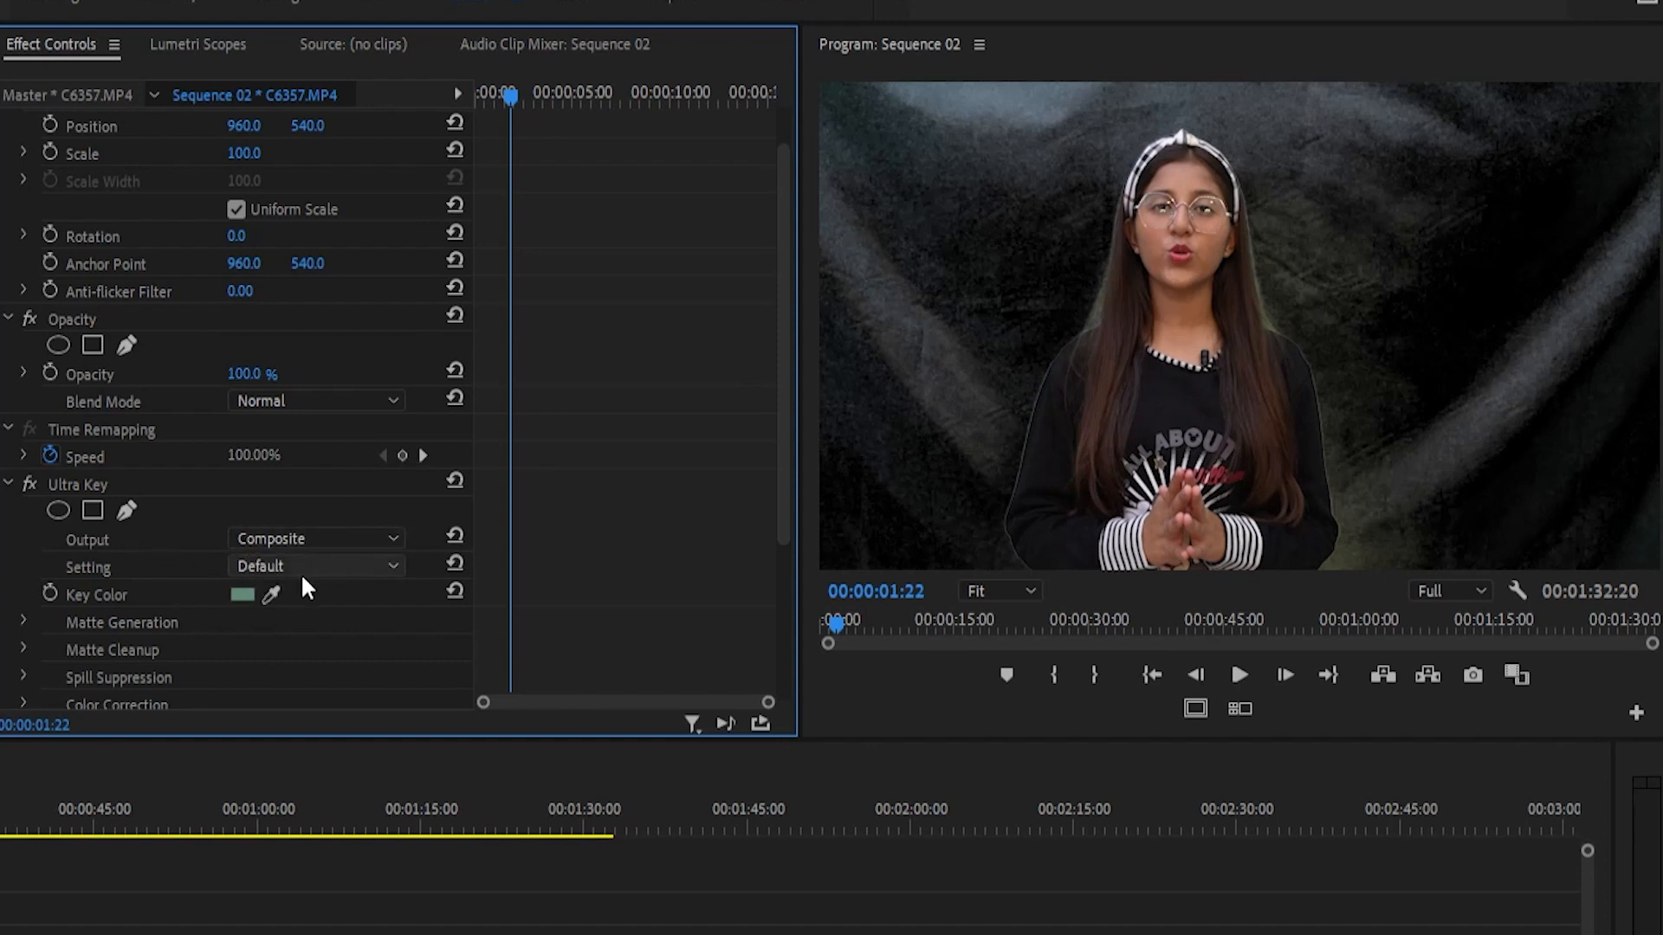
left_click(329, 568)
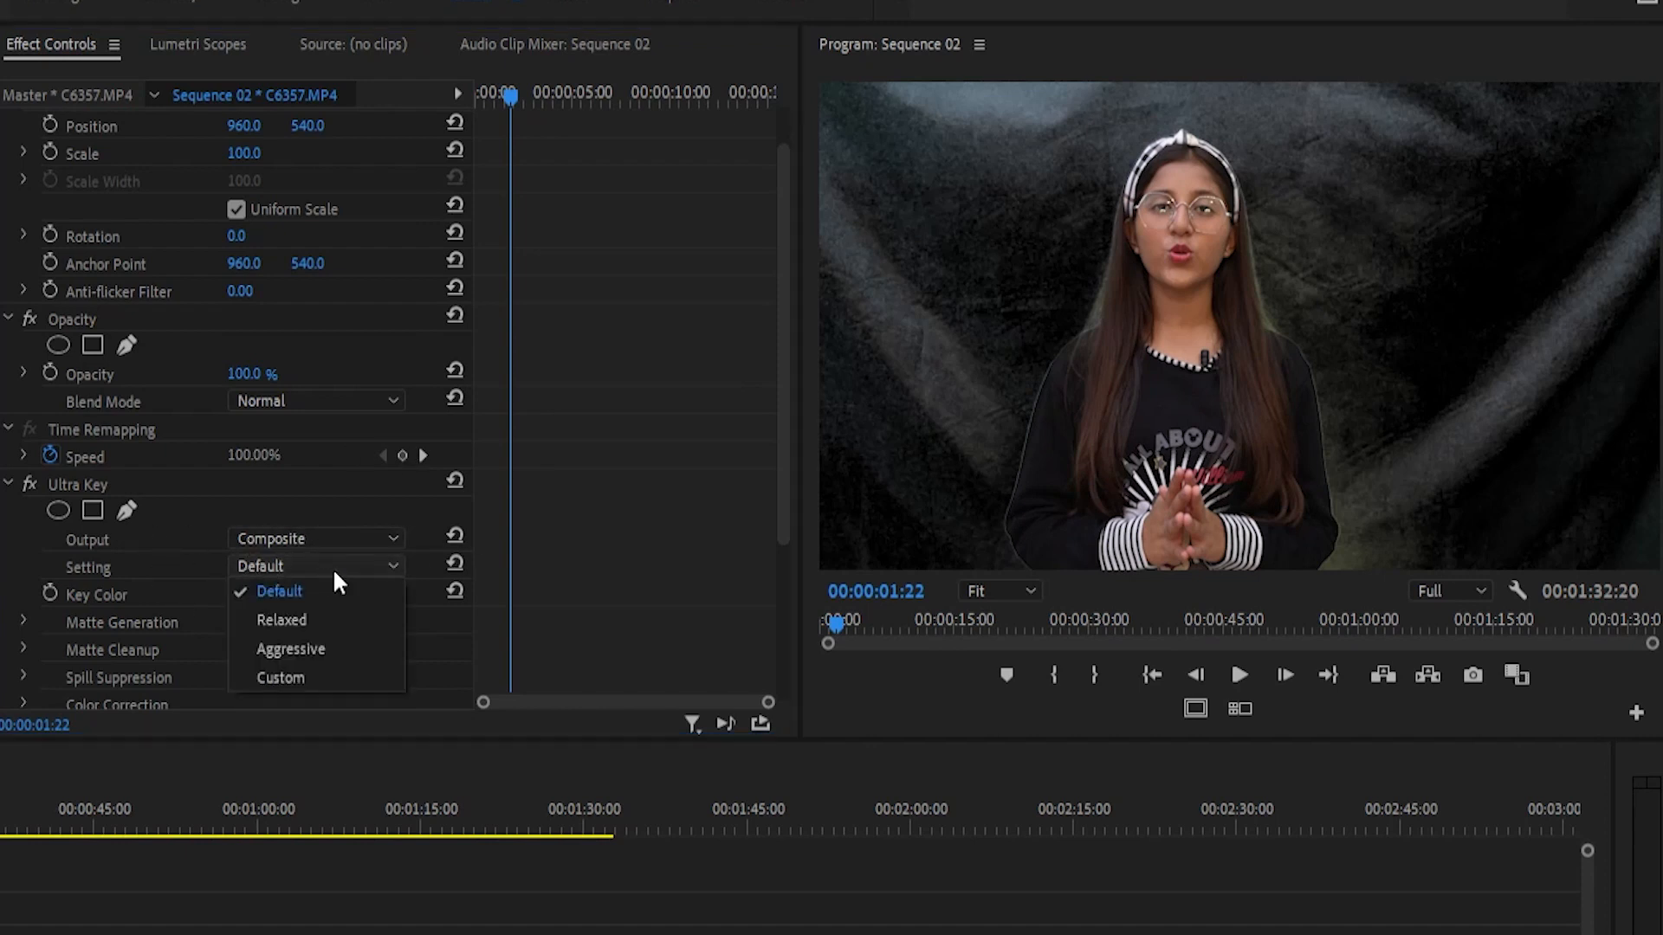
left_click(381, 617)
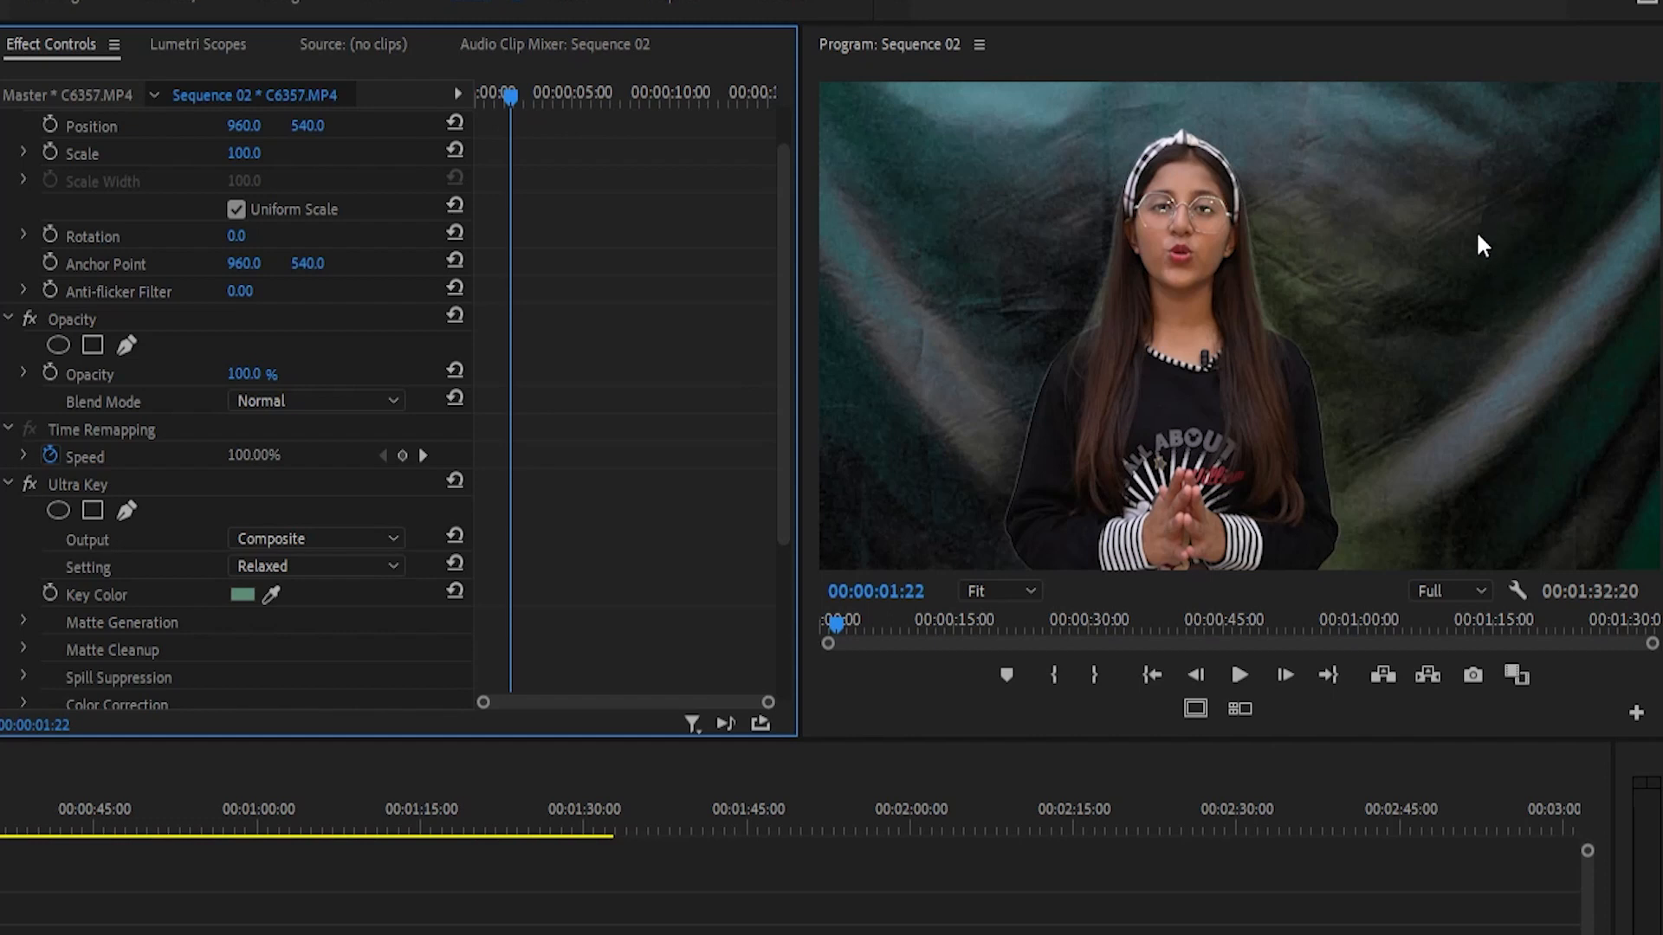
left_click(305, 563)
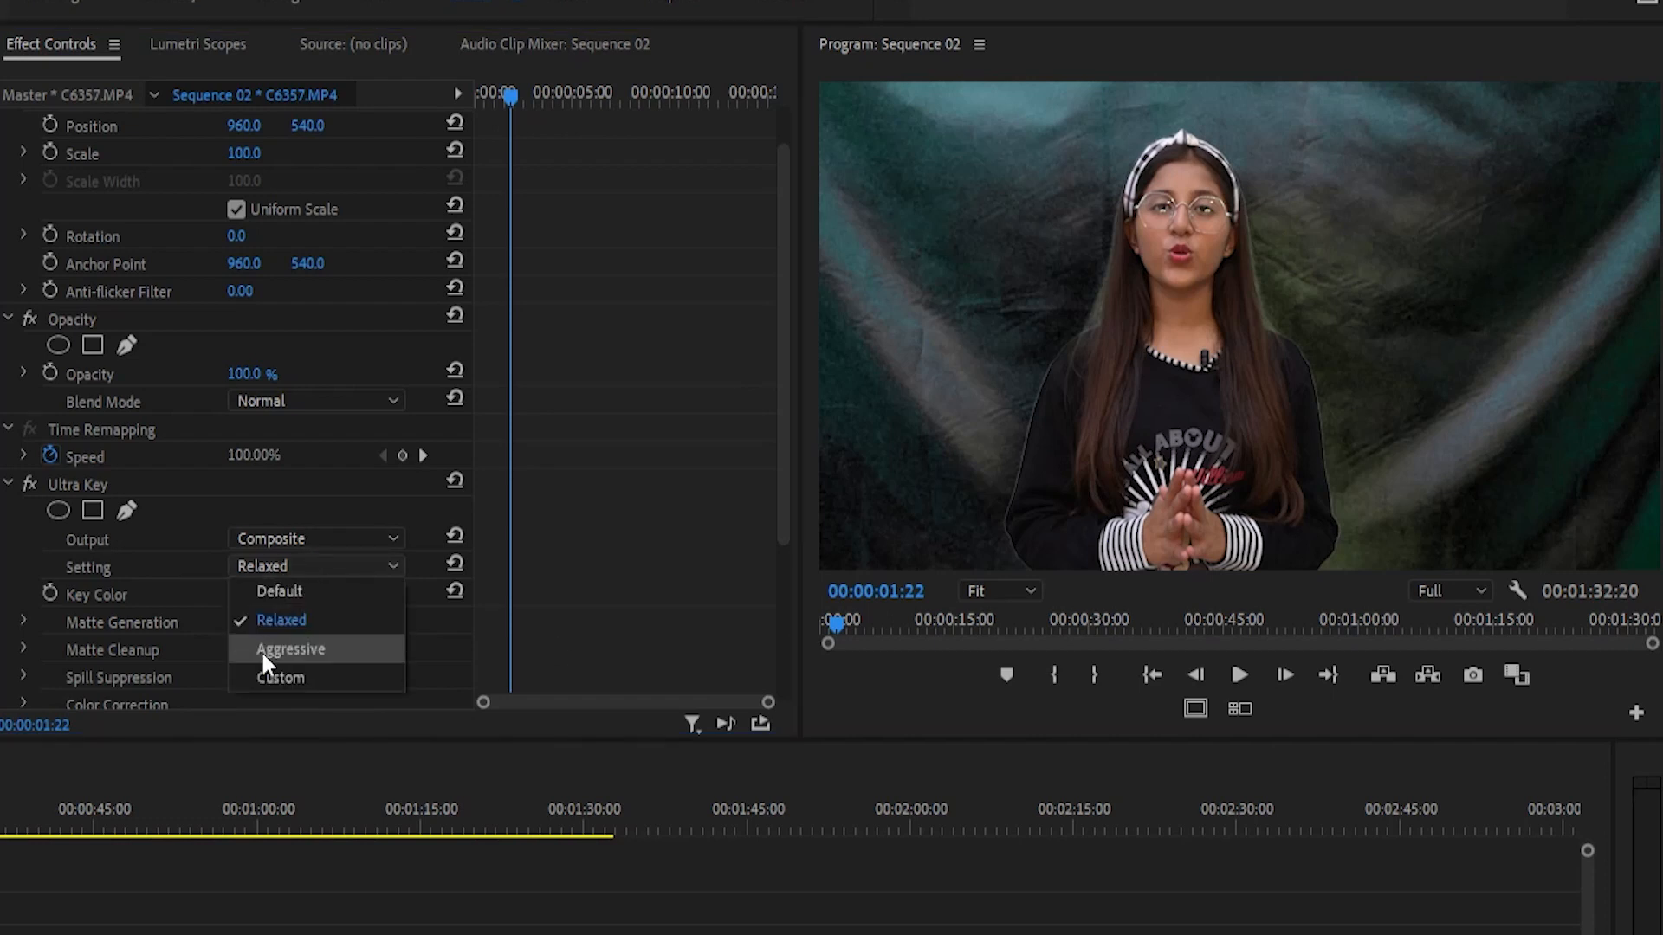
left_click(299, 672)
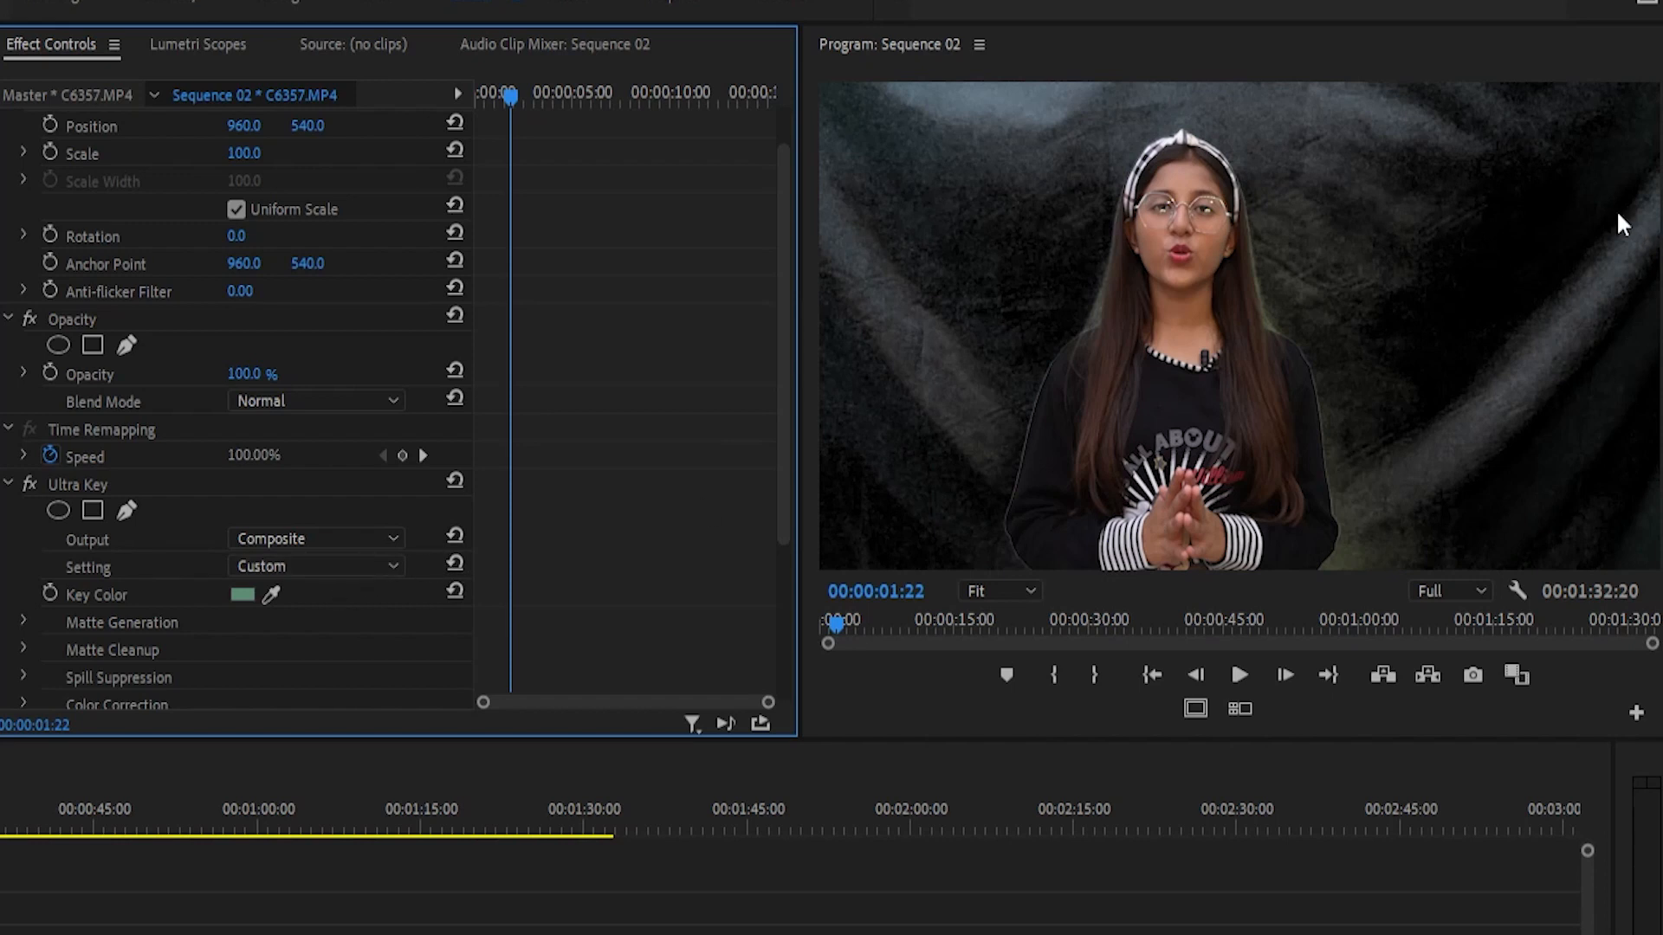
left_click(292, 568)
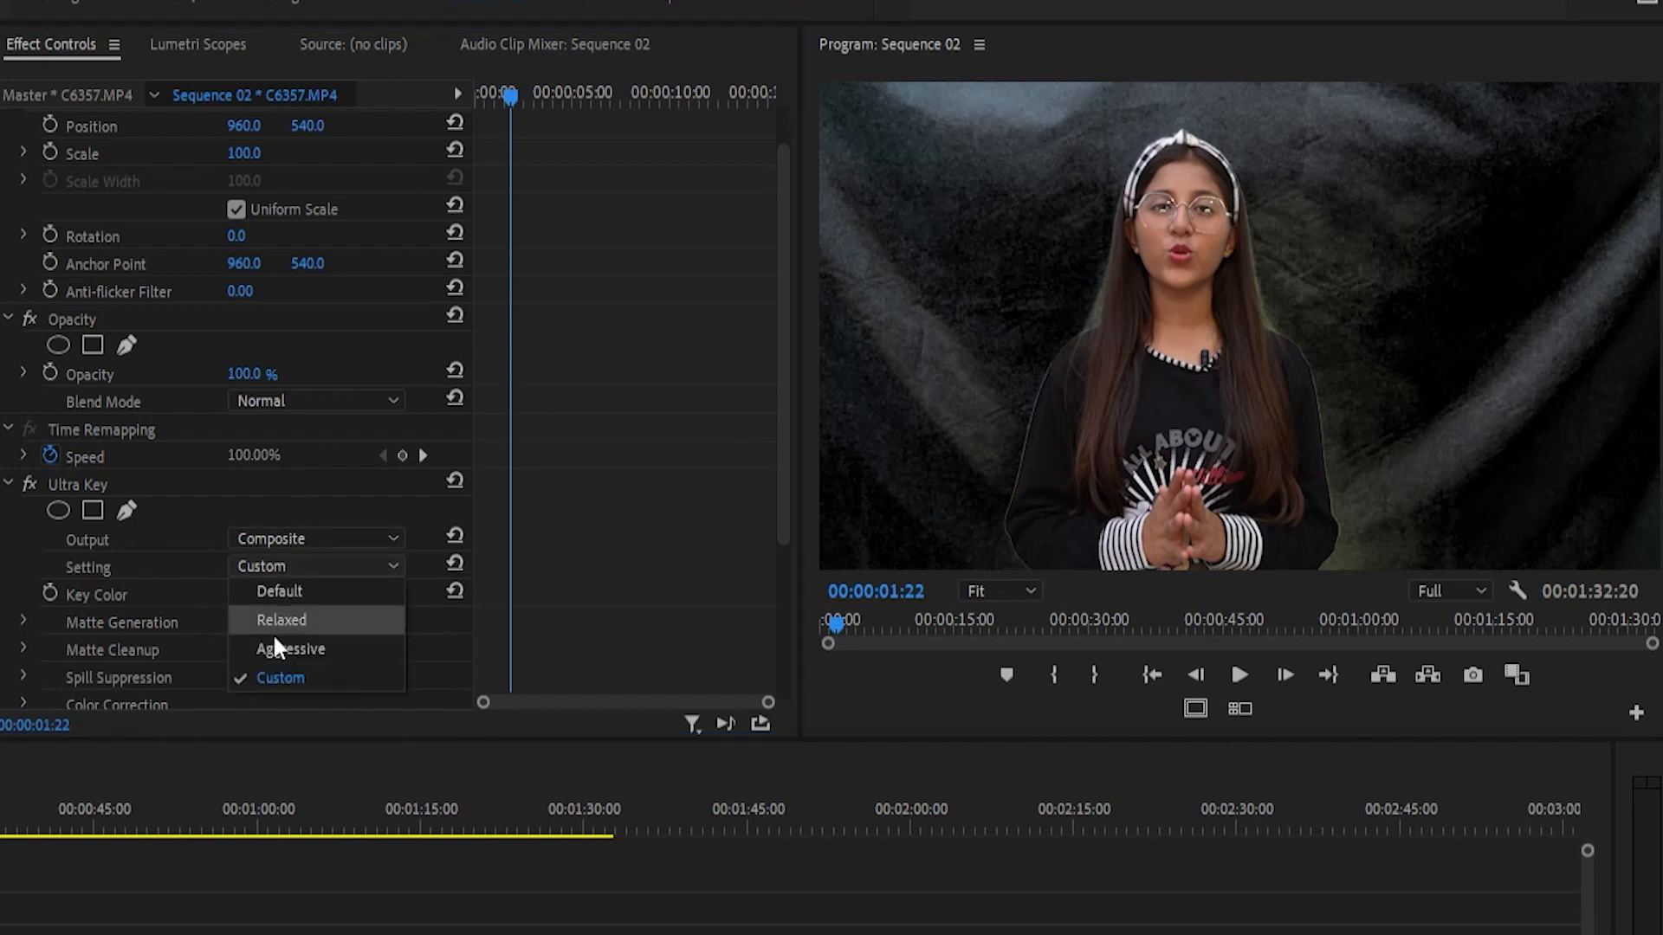
left_click(287, 649)
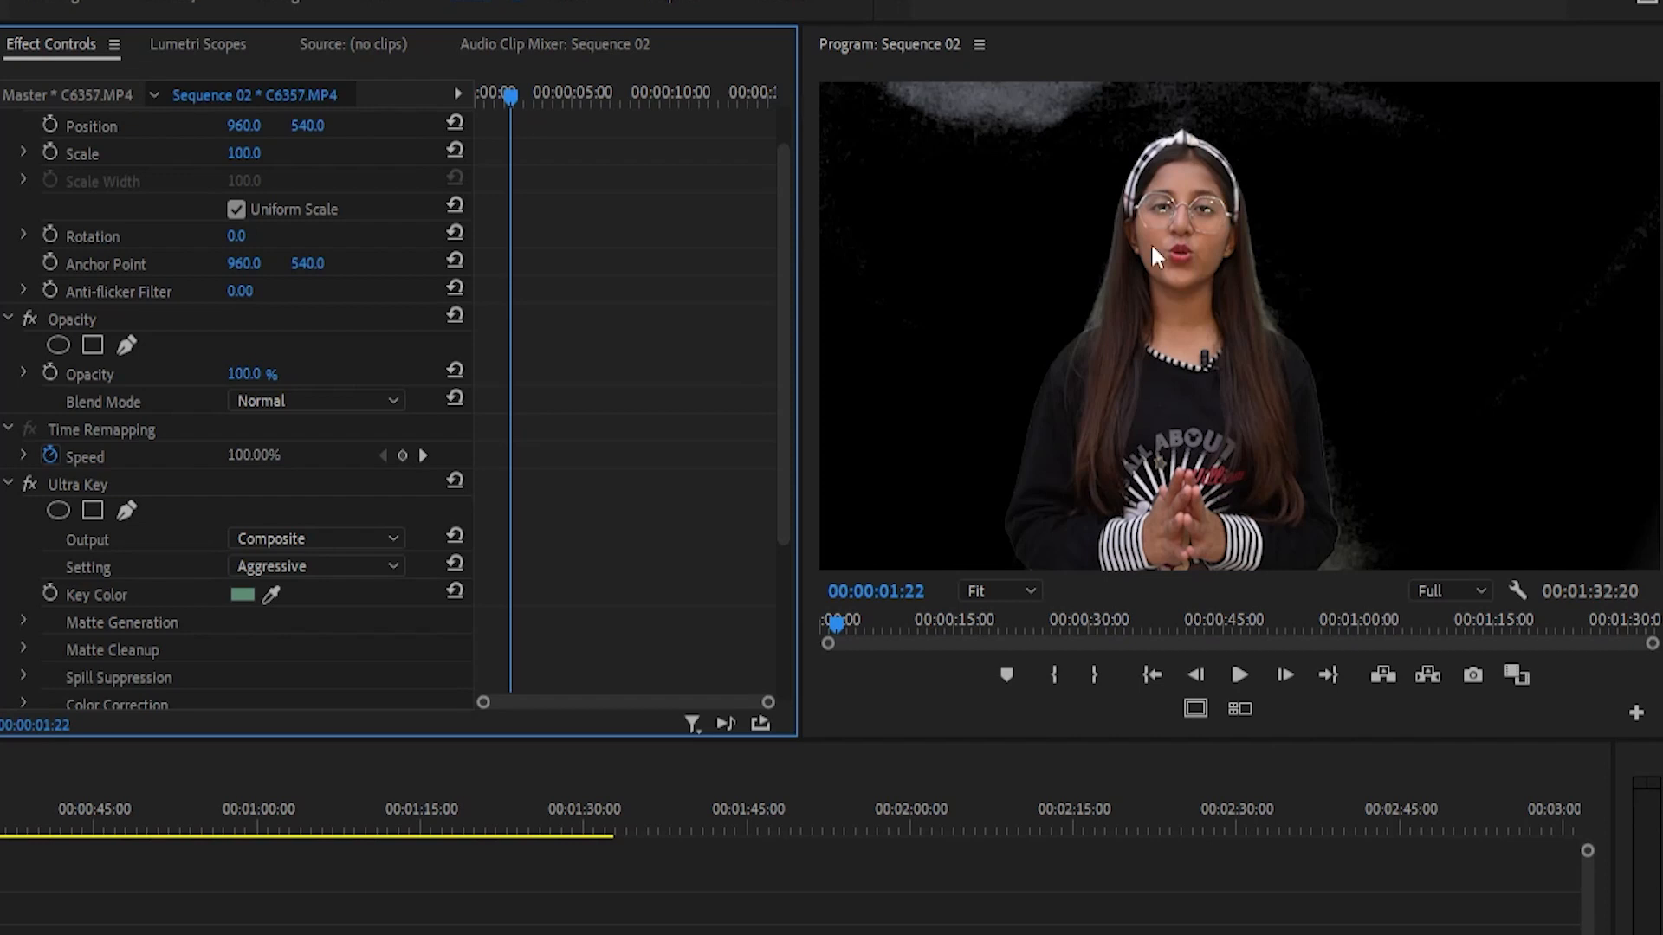
Step: Expand the Matte Generation parameters of the Ultra Key effect
scroll(373, 488, "down", 2)
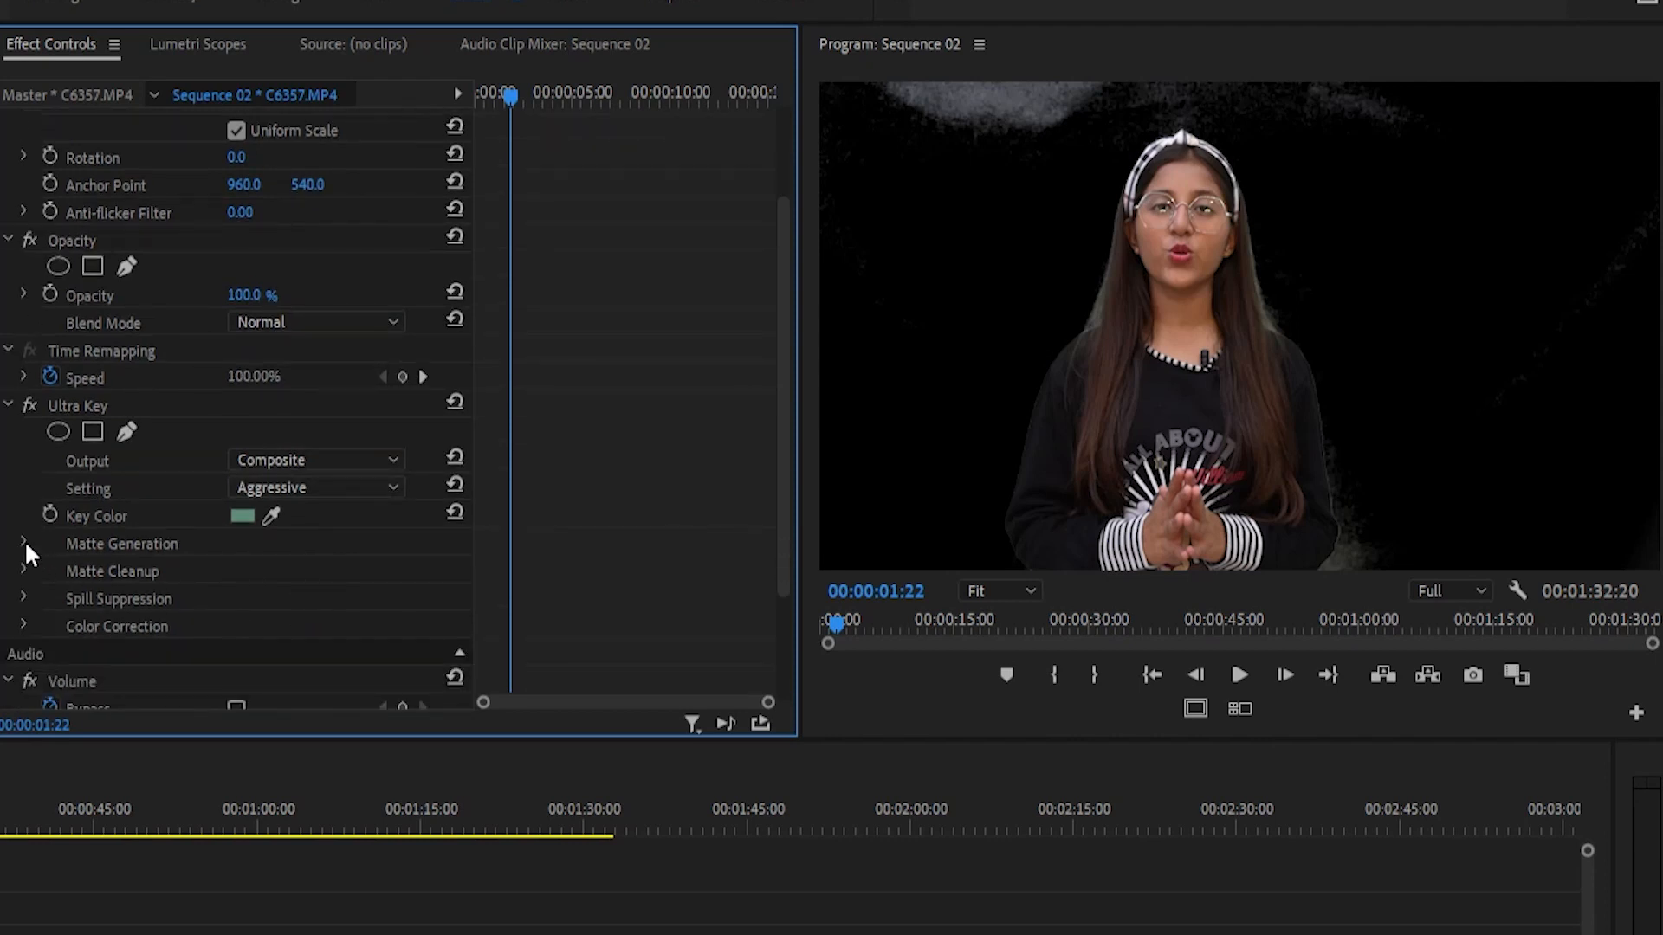
left_click(22, 540)
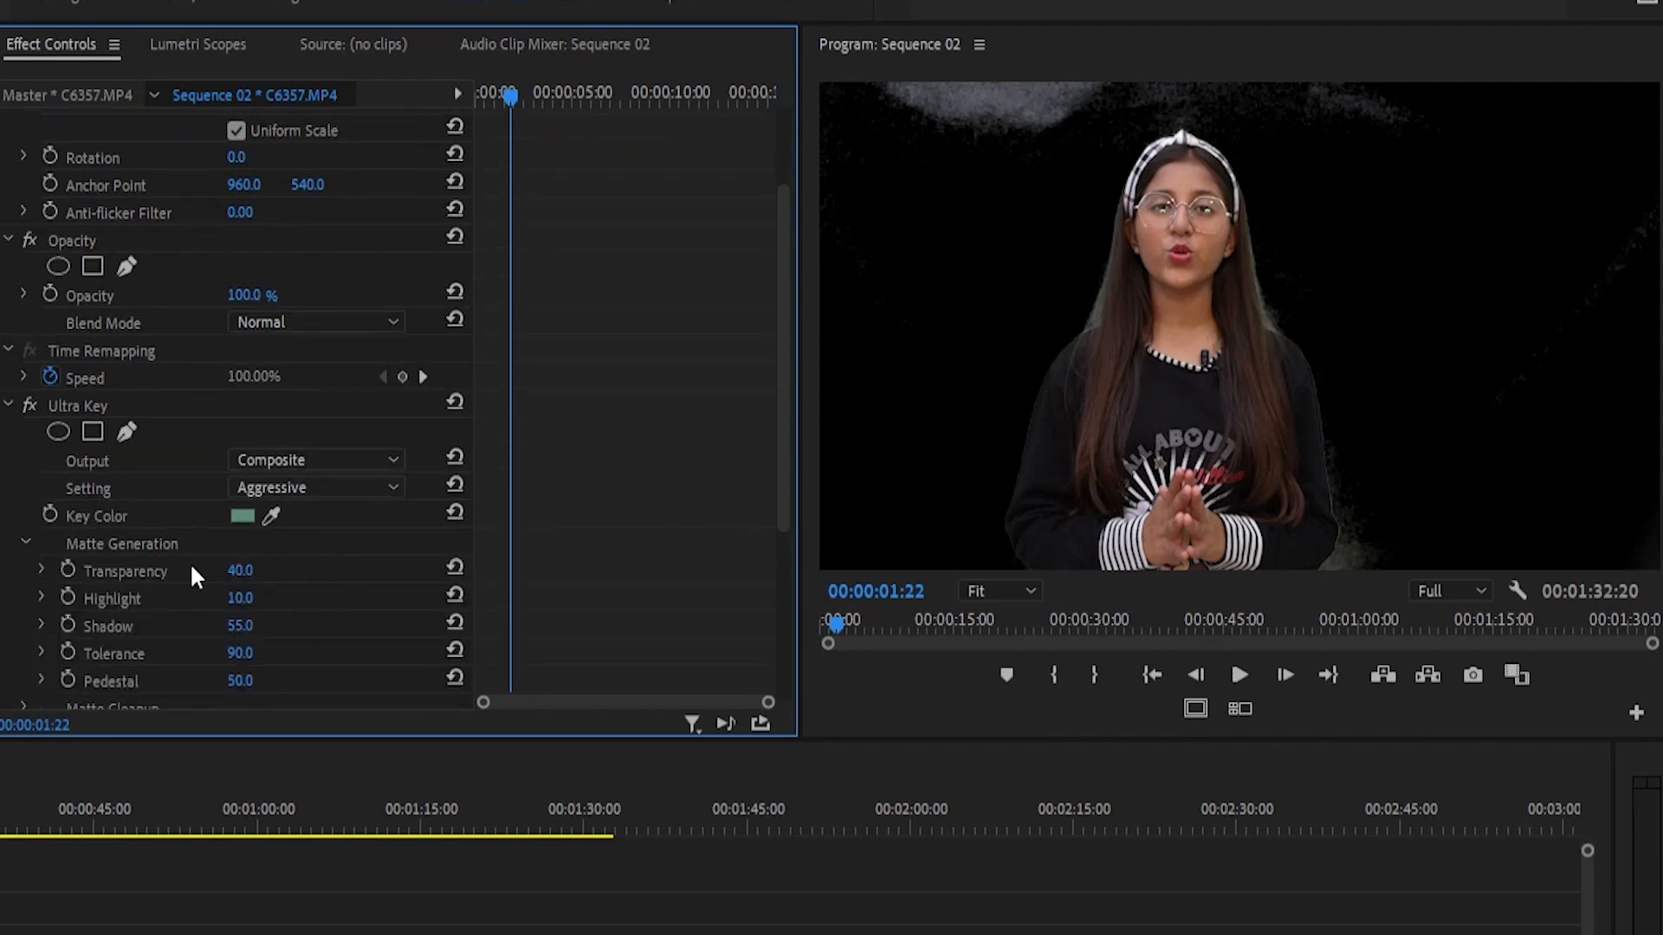
scroll(69, 548, "down", 4)
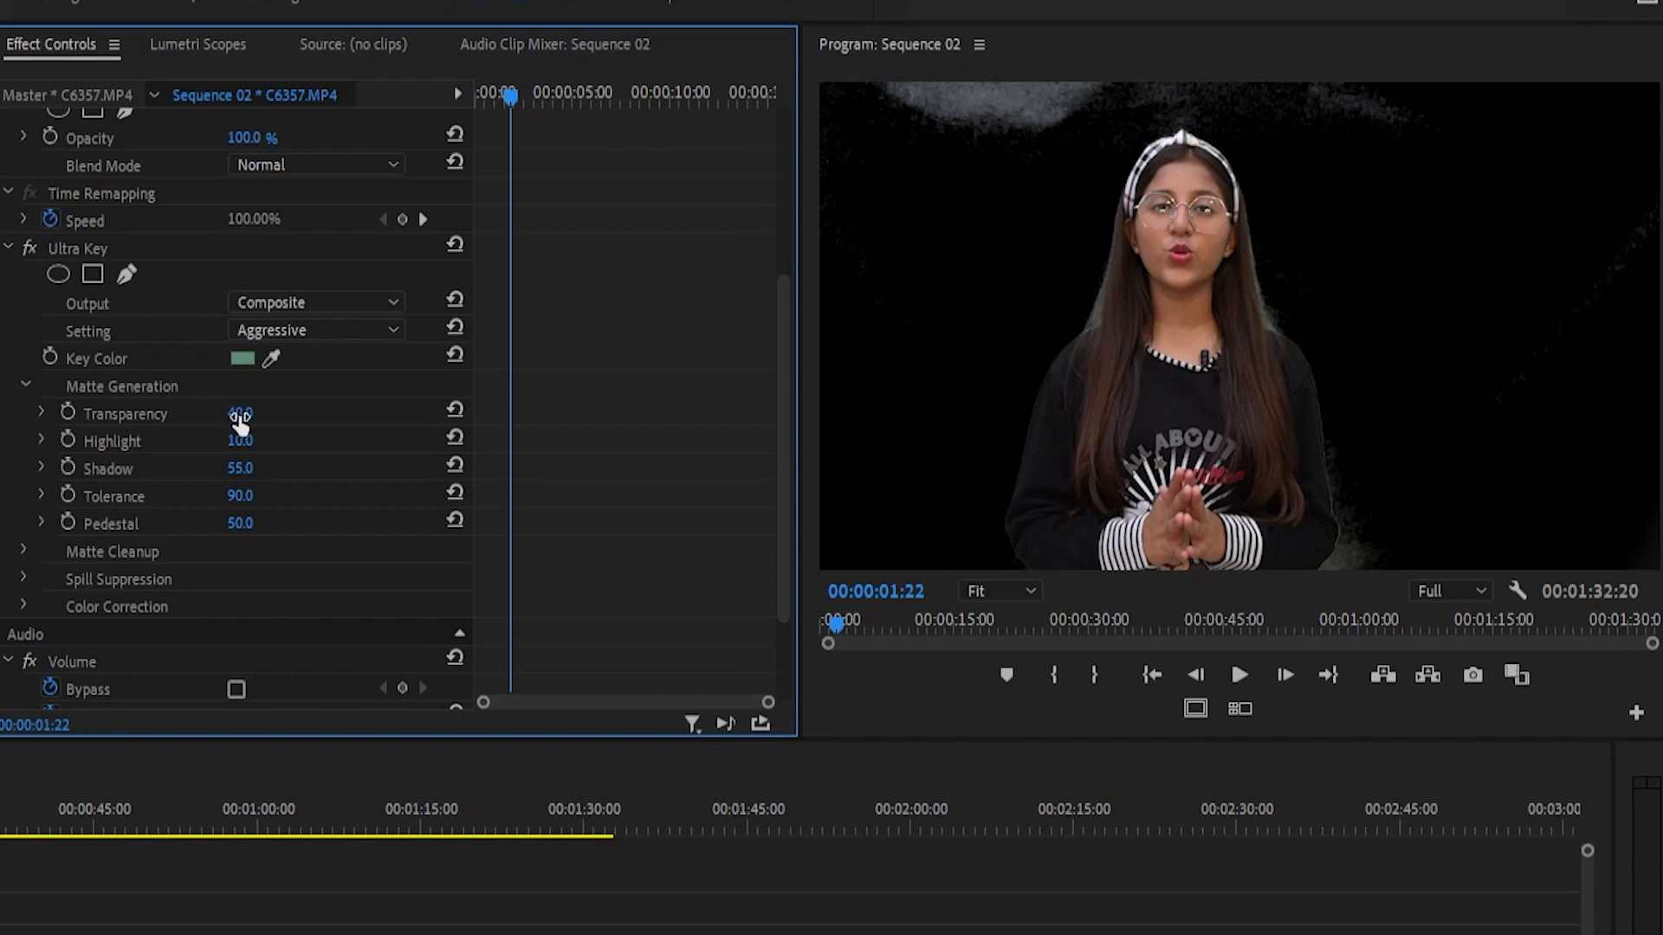
Step: Try Matte Generation Transparency at 100, 7 and 0, and undo these changes
left_click_drag(247, 417, 304, 417)
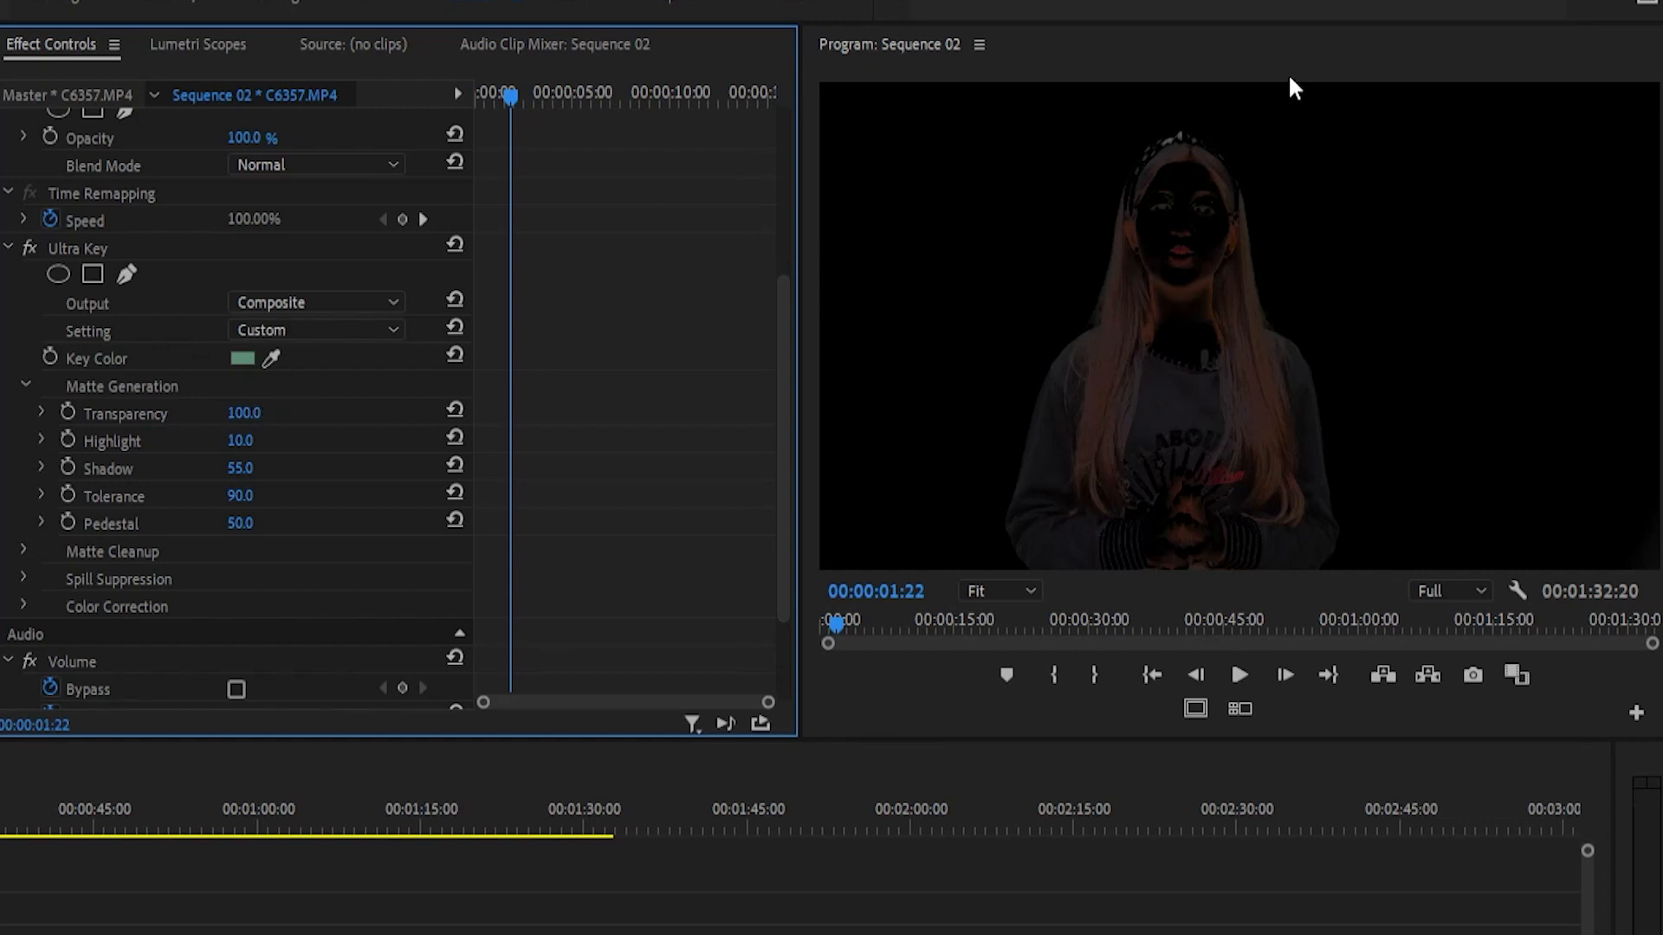
left_click(241, 413)
type("7")
key("Return")
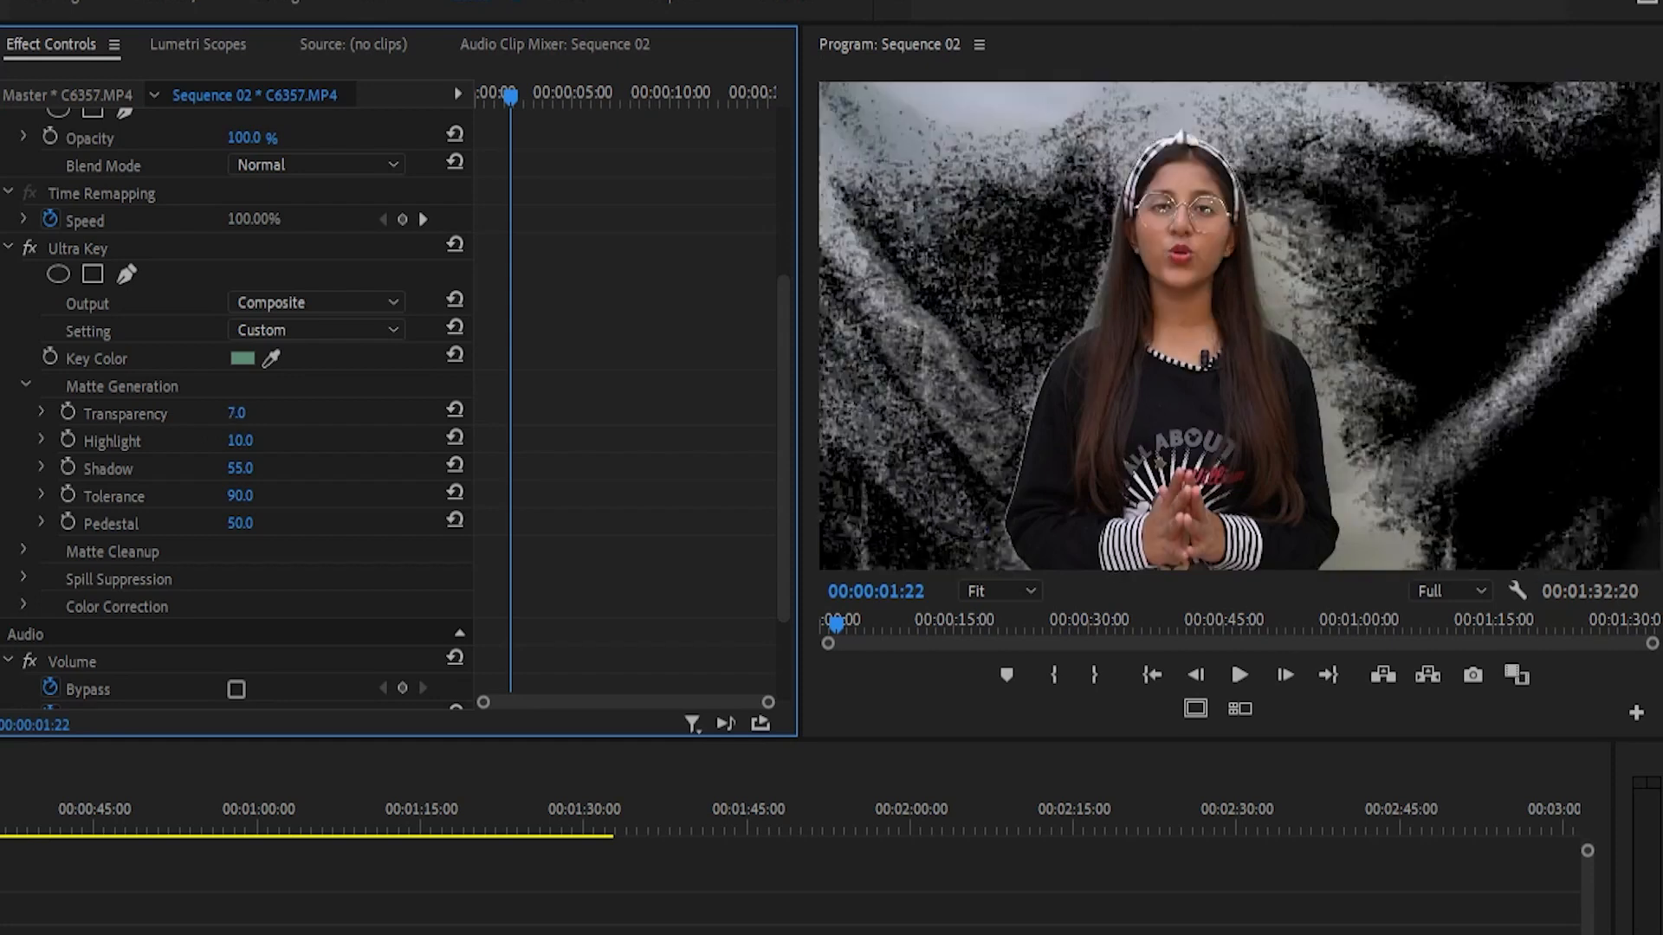
left_click_drag(239, 413, 233, 413)
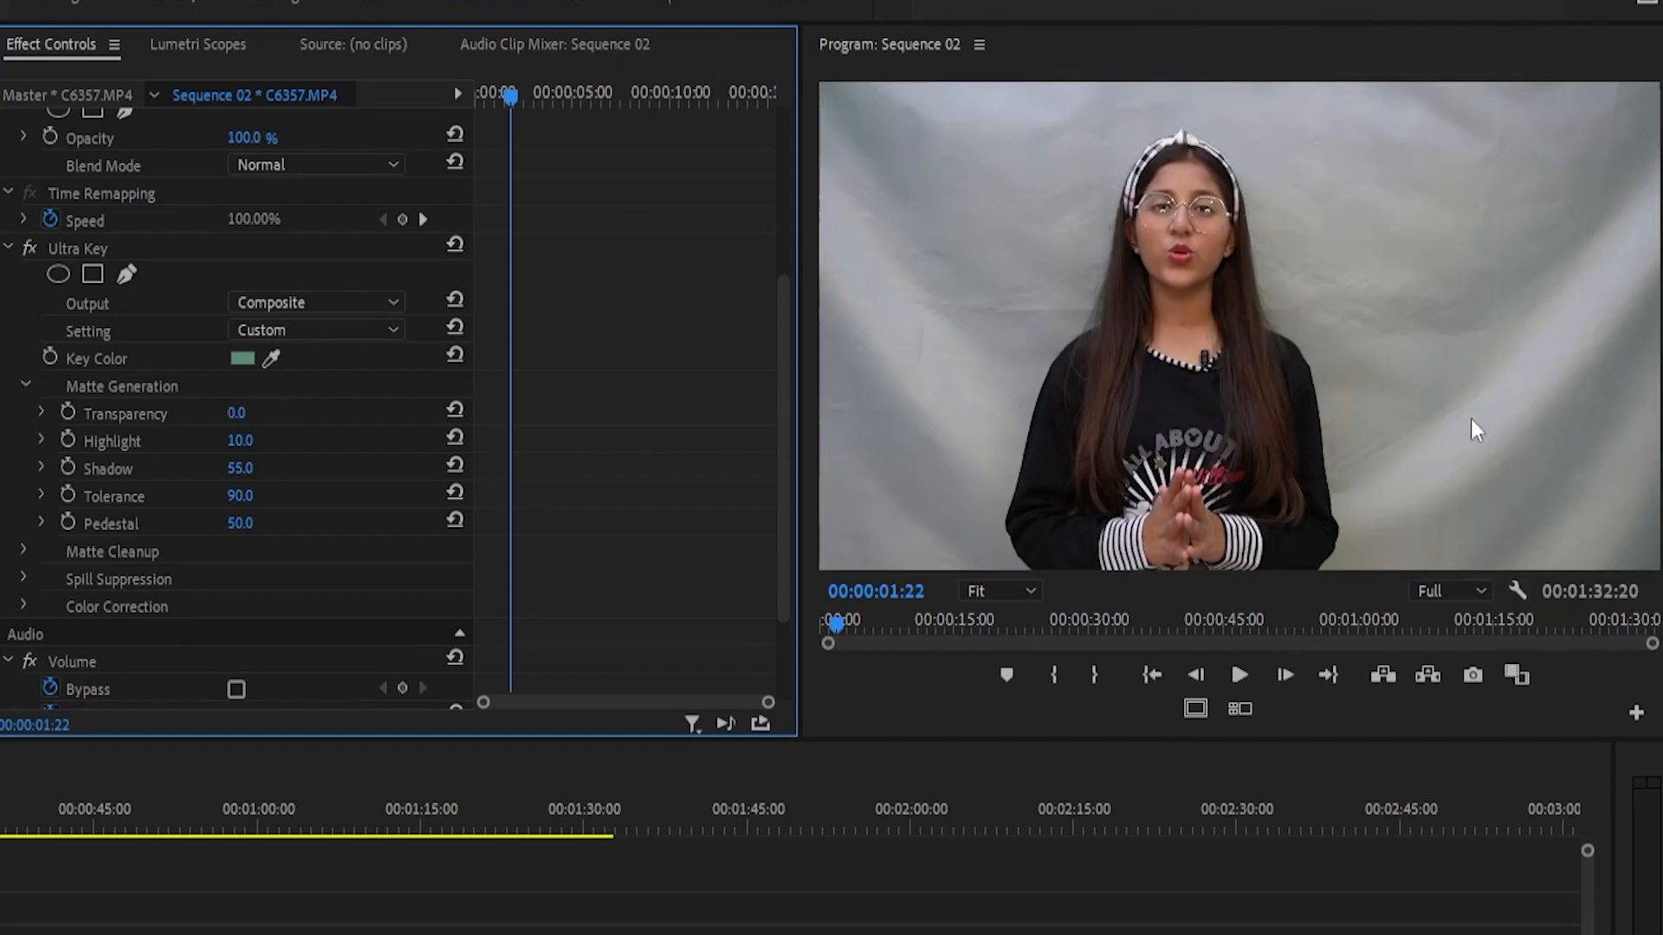
key("ctrl+z")
key("ctrl+z")
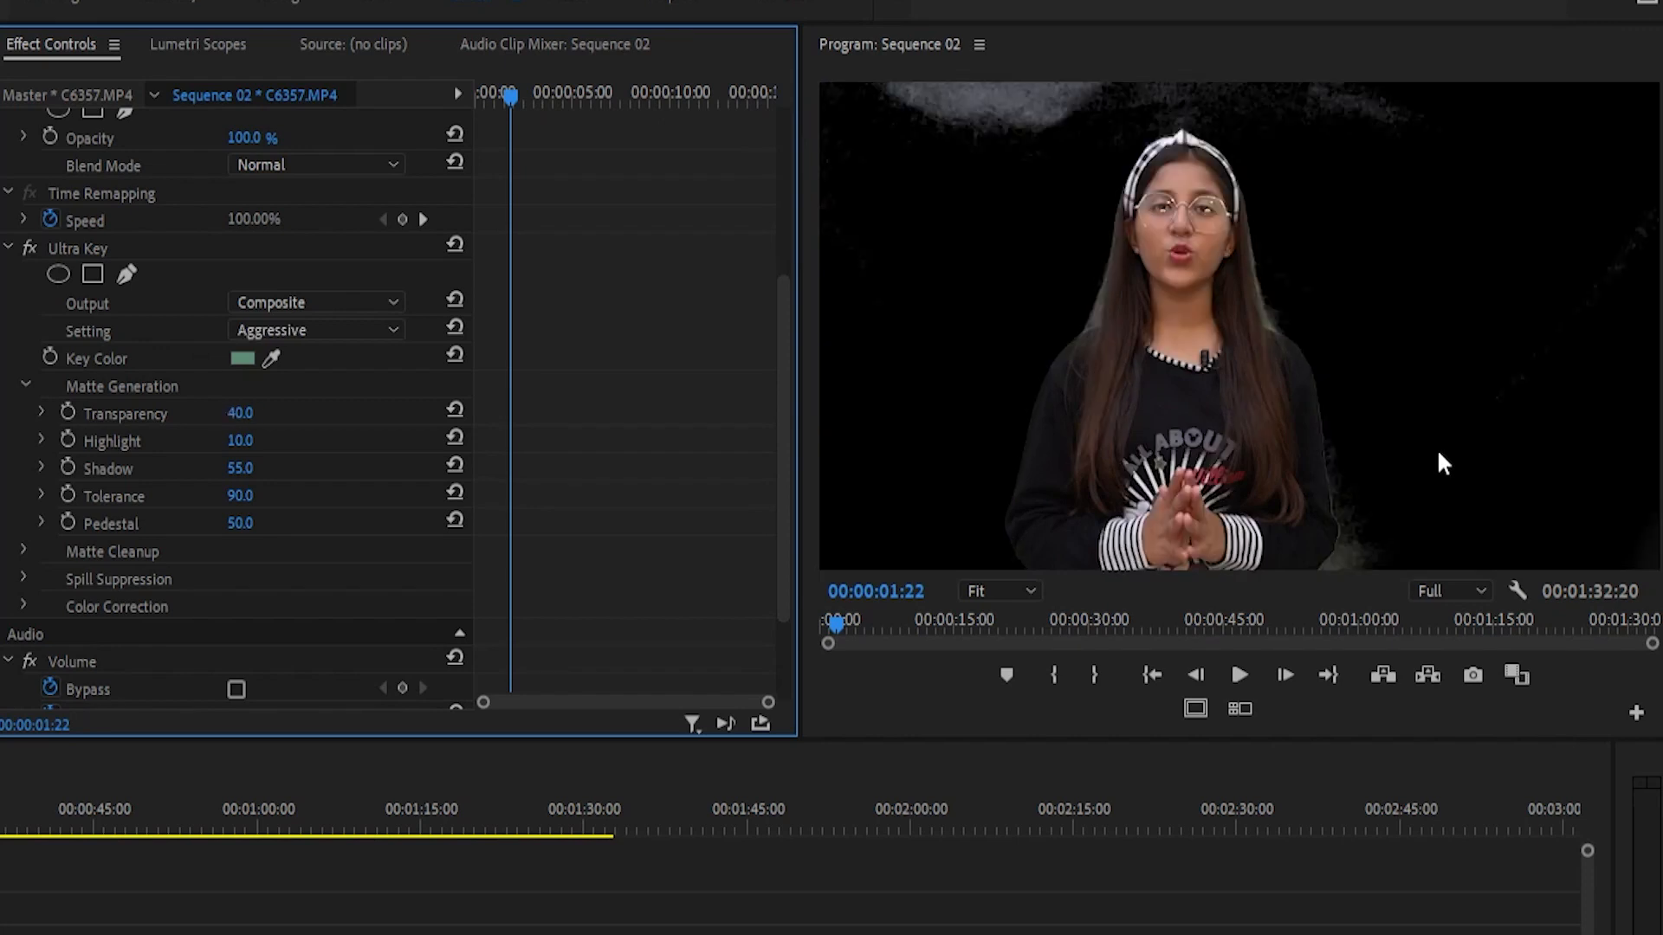
Step: Set Highlight and Shadow to 0 and Tolerance to 100 in Matte Generation, testing a Tolerance of 6 on the way
left_click_drag(245, 442, 192, 472)
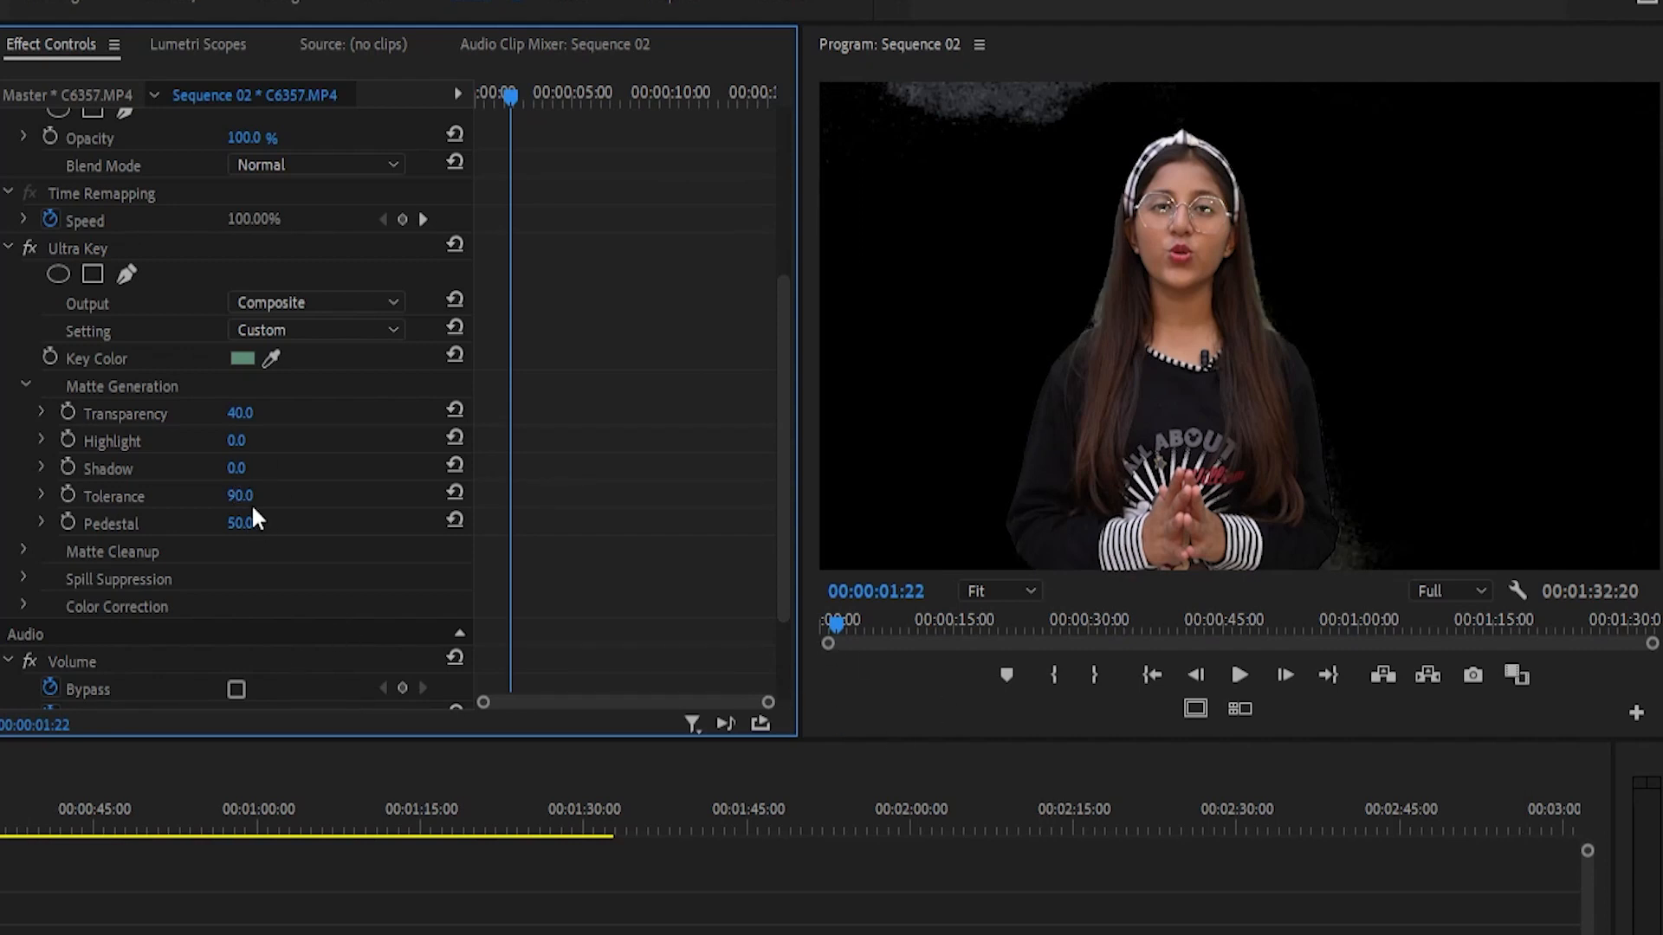
left_click_drag(240, 495, 197, 495)
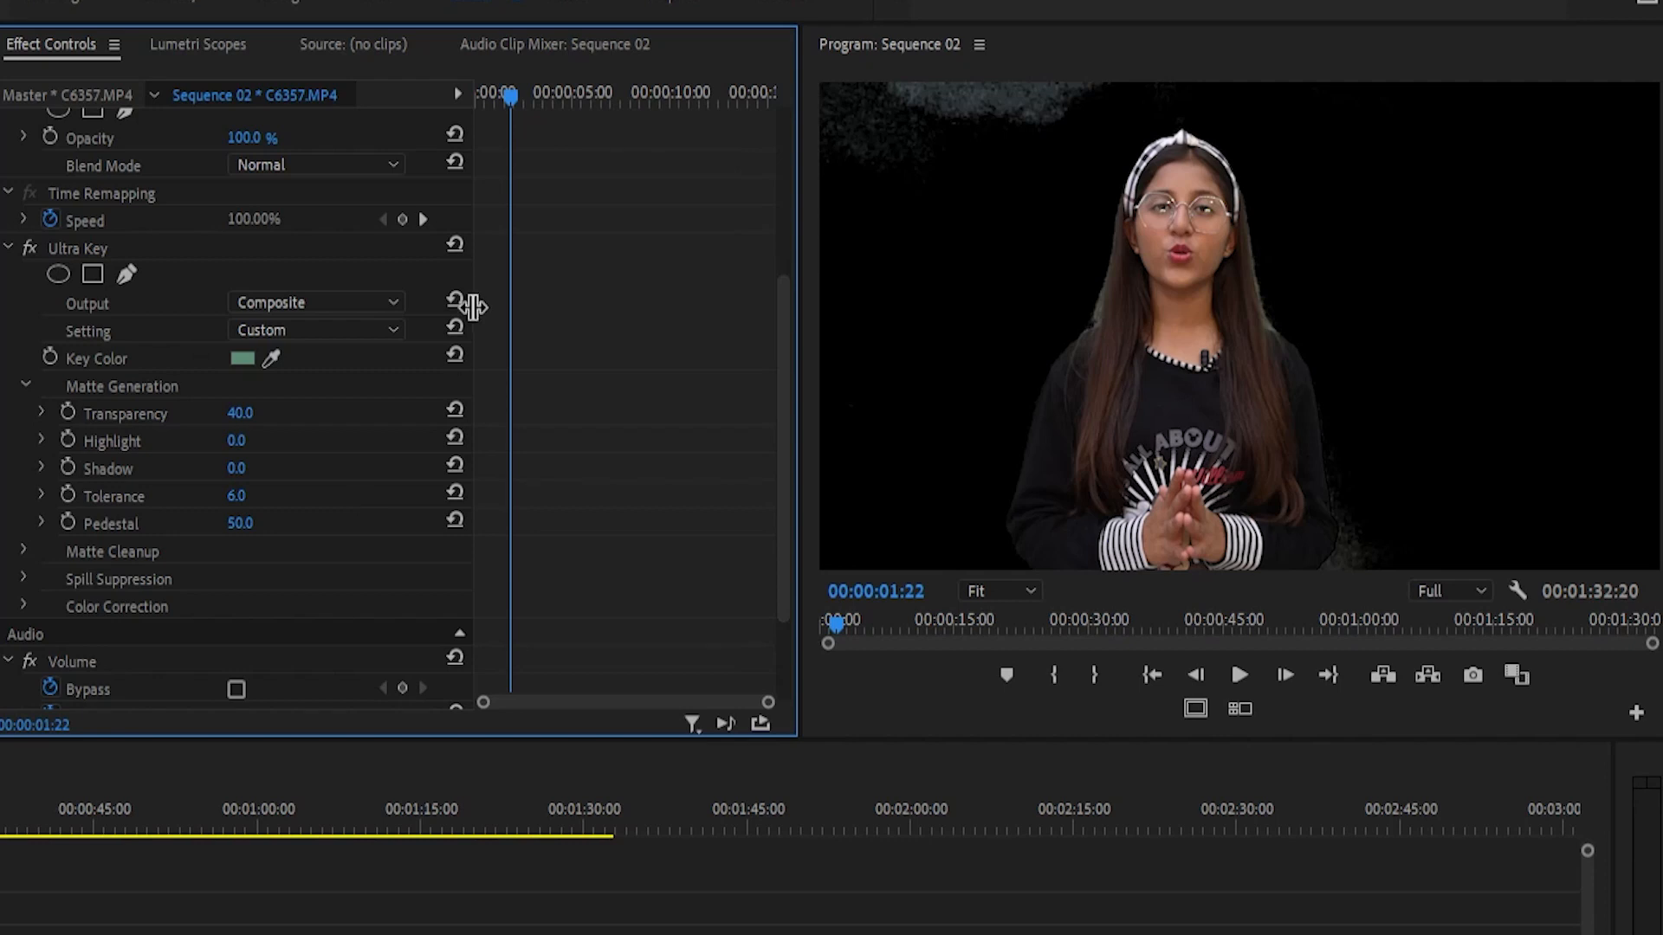
left_click_drag(238, 499, 359, 499)
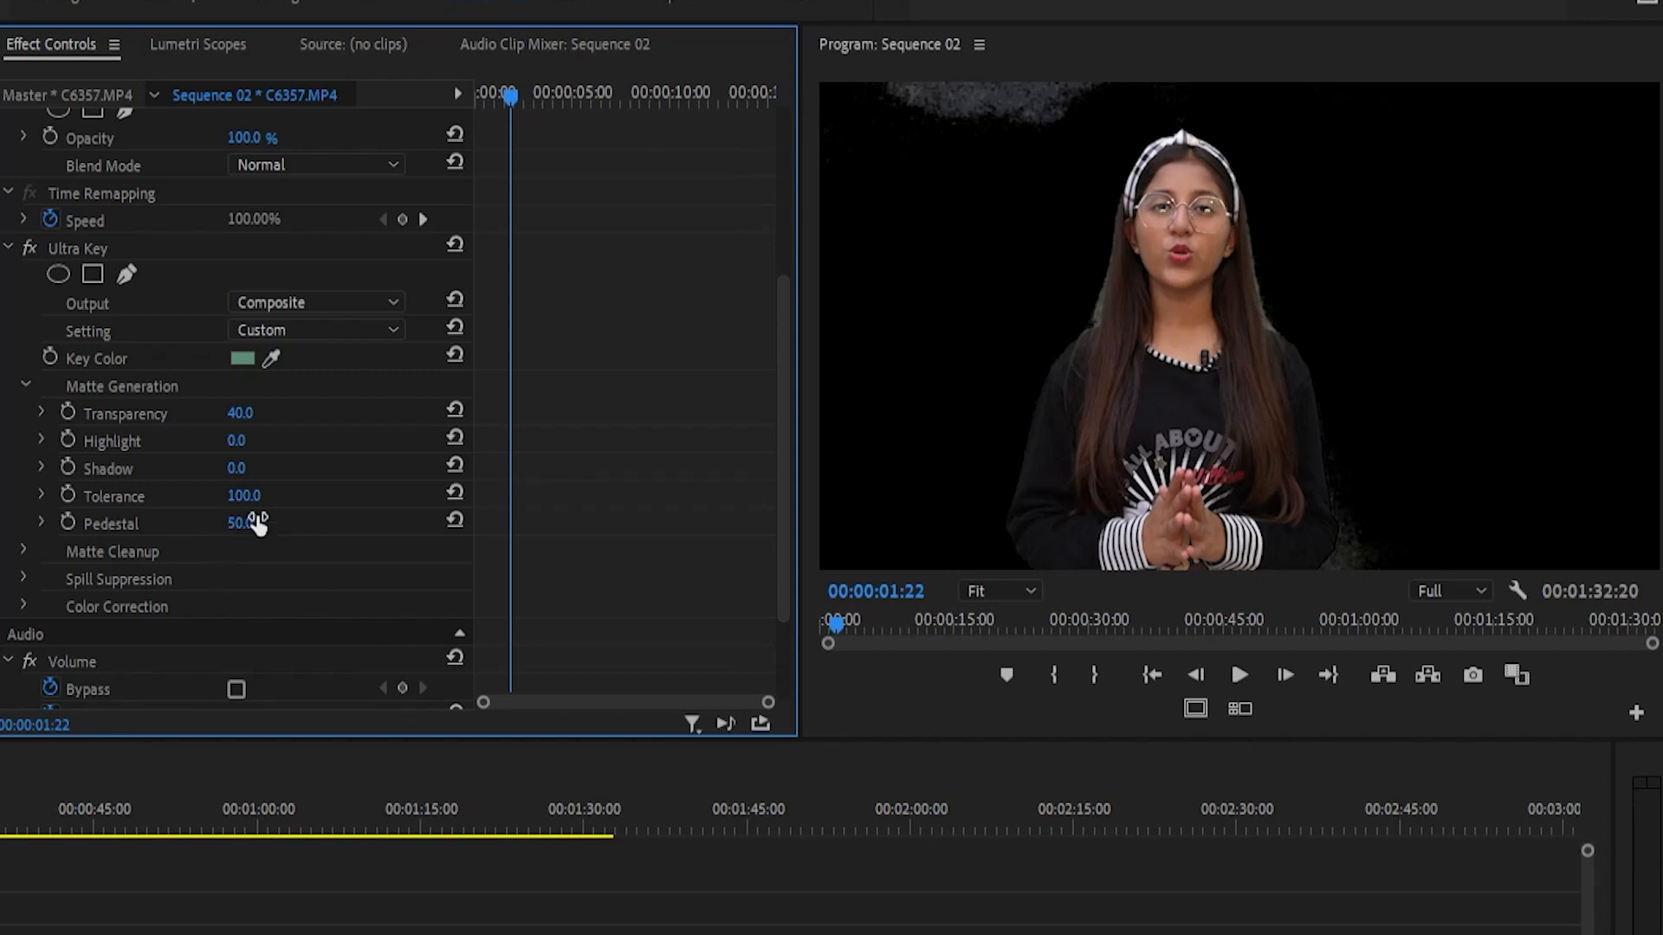
Step: Compare the Matte Generation Pedestal at 100 and 0, and leave it at 100
left_click_drag(242, 523, 347, 523)
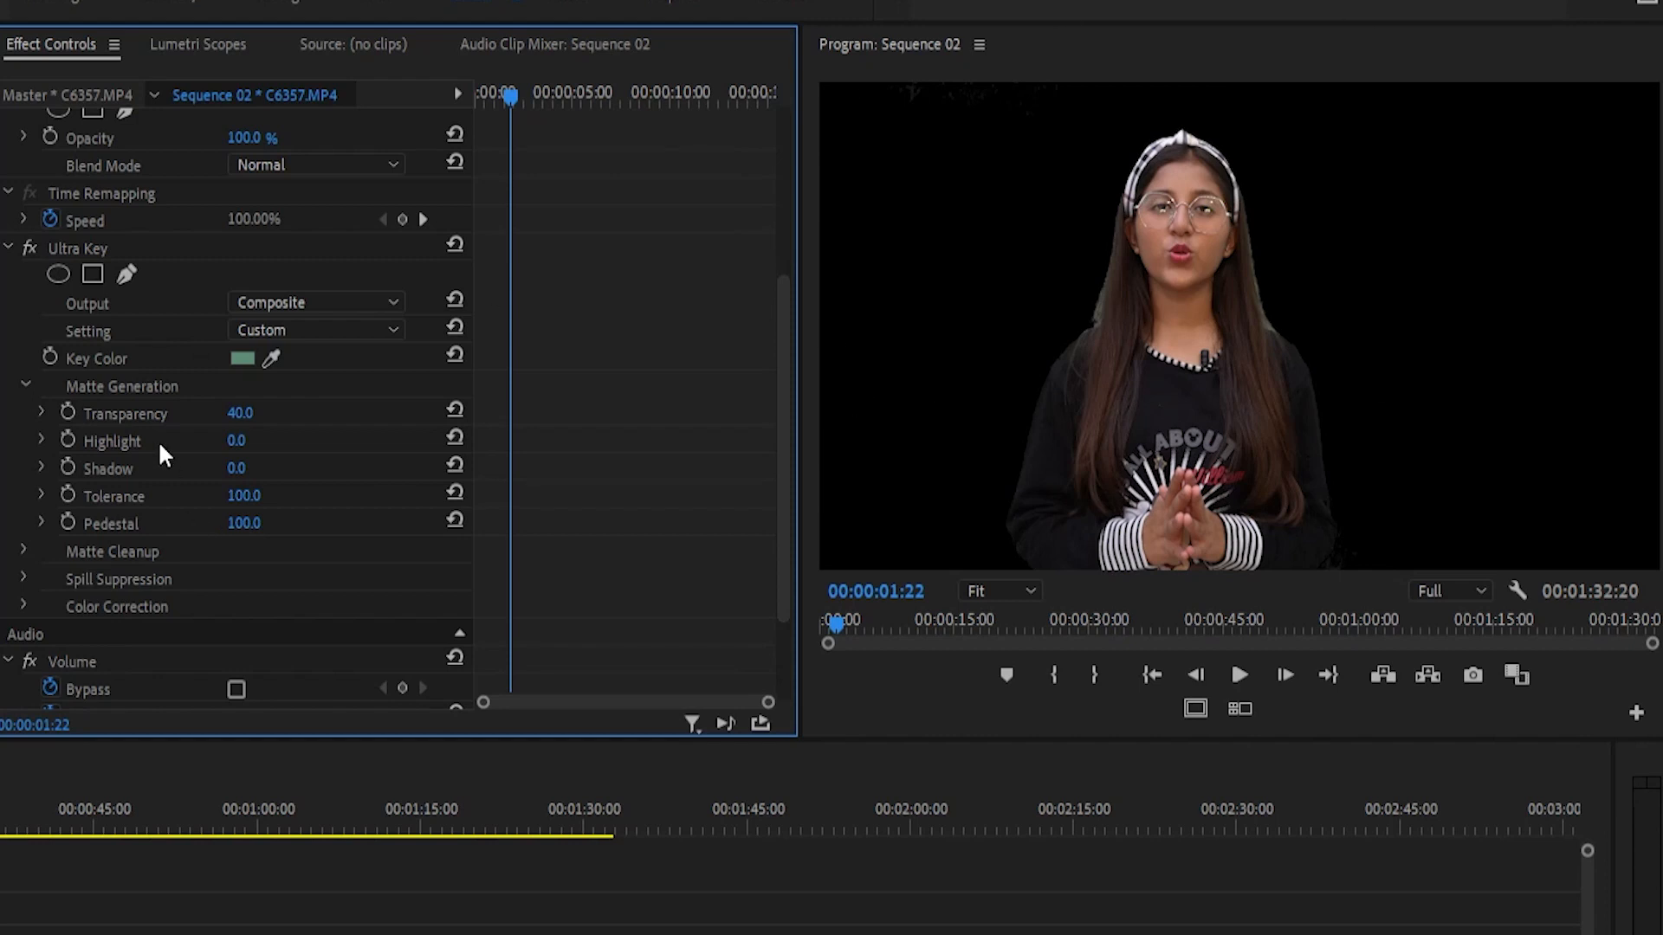
left_click_drag(244, 524, 158, 524)
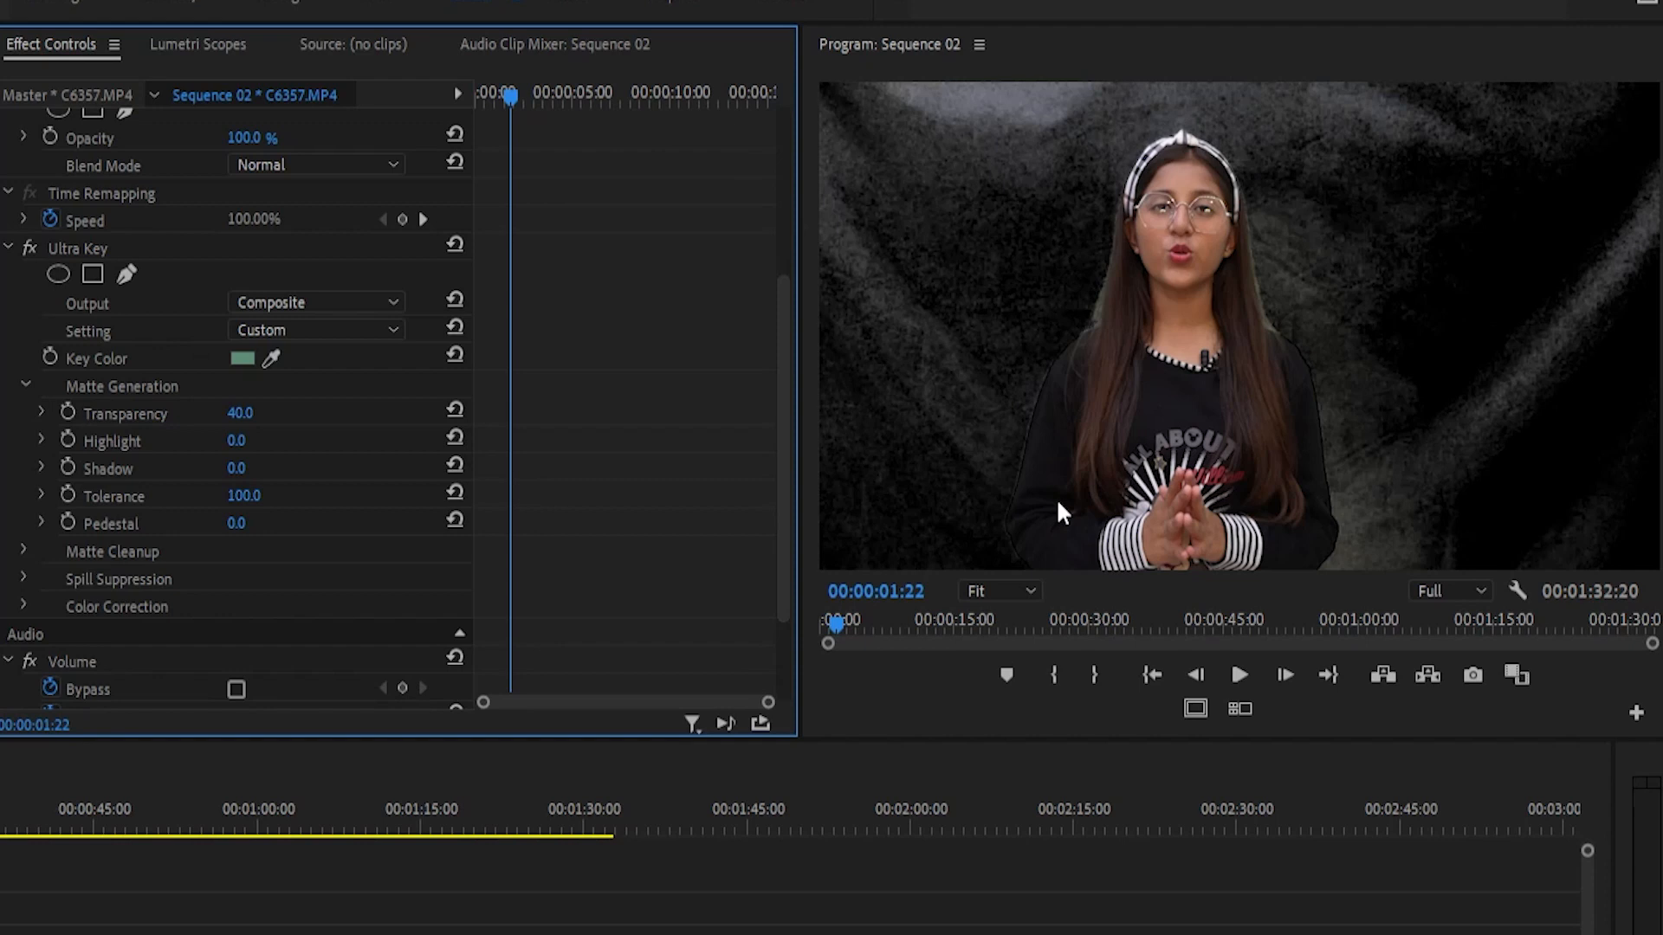
scroll(389, 568, "down", 1)
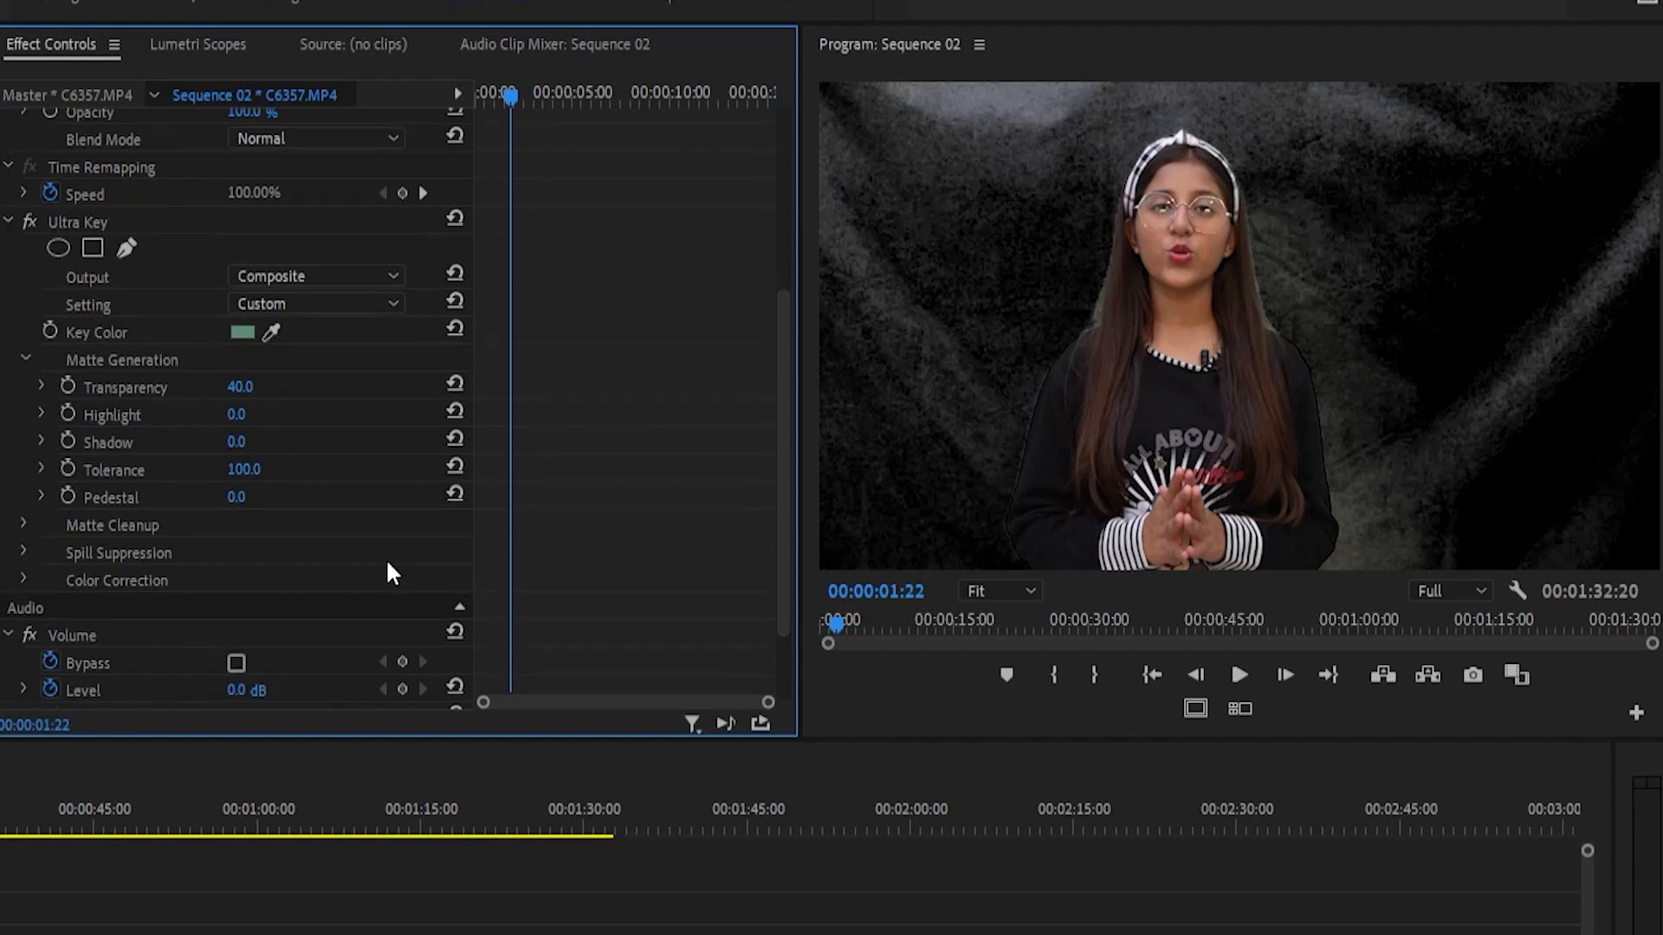
left_click_drag(233, 501, 316, 501)
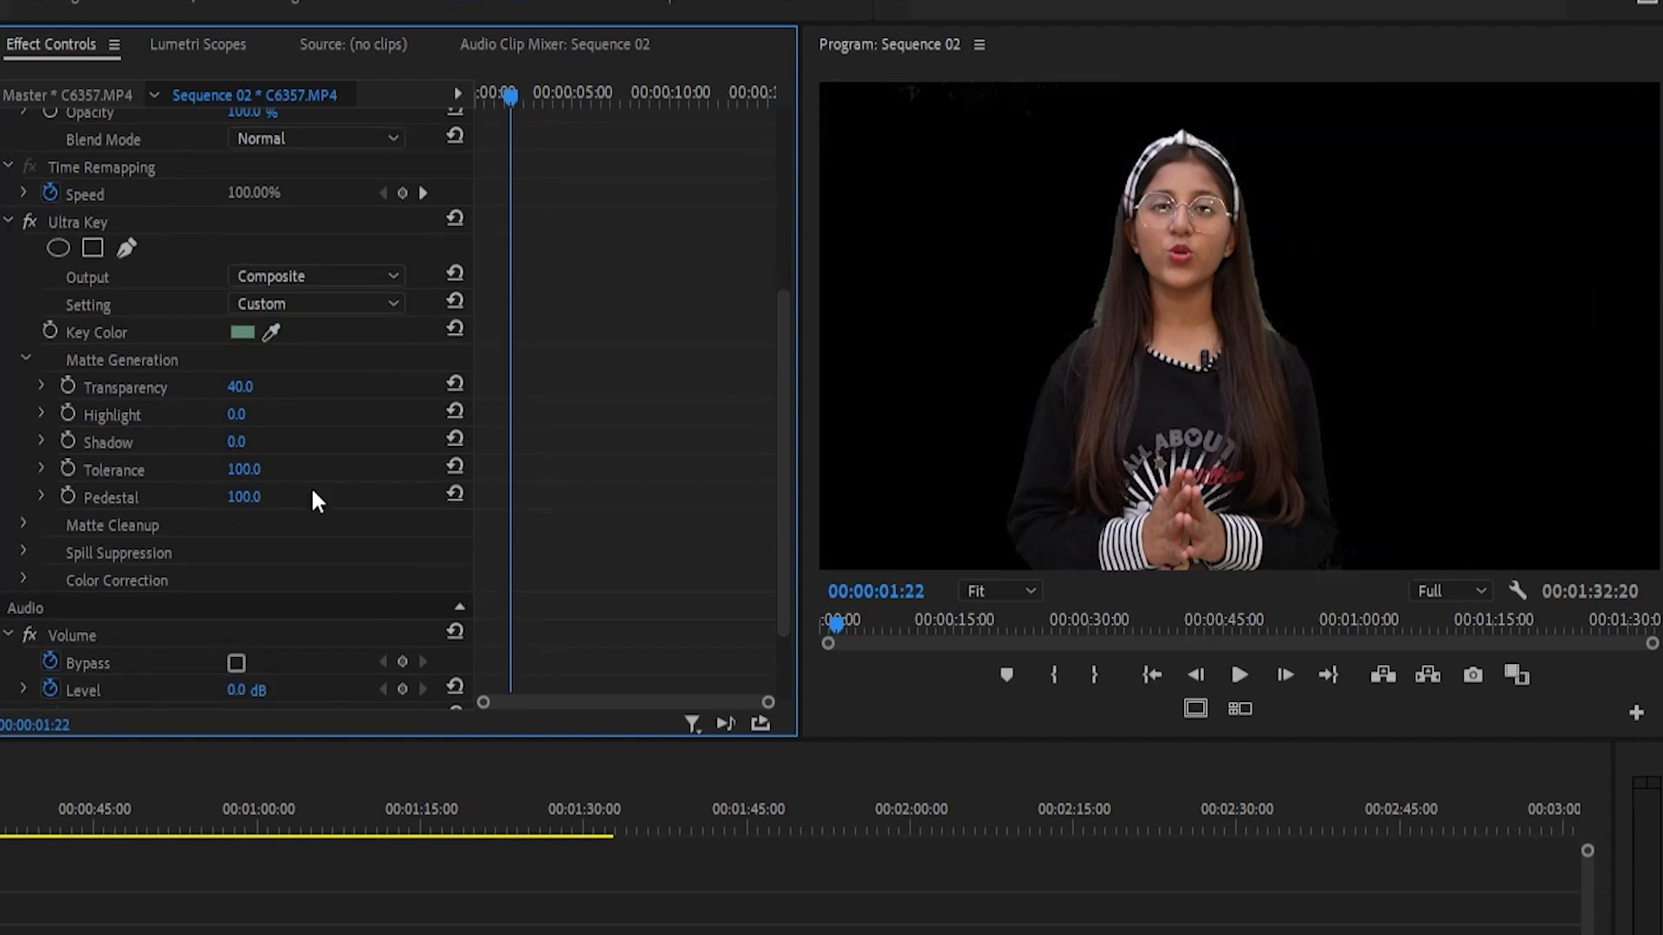
Step: Expand the Matte Cleanup parameters of the Ultra Key effect
left_click(24, 525)
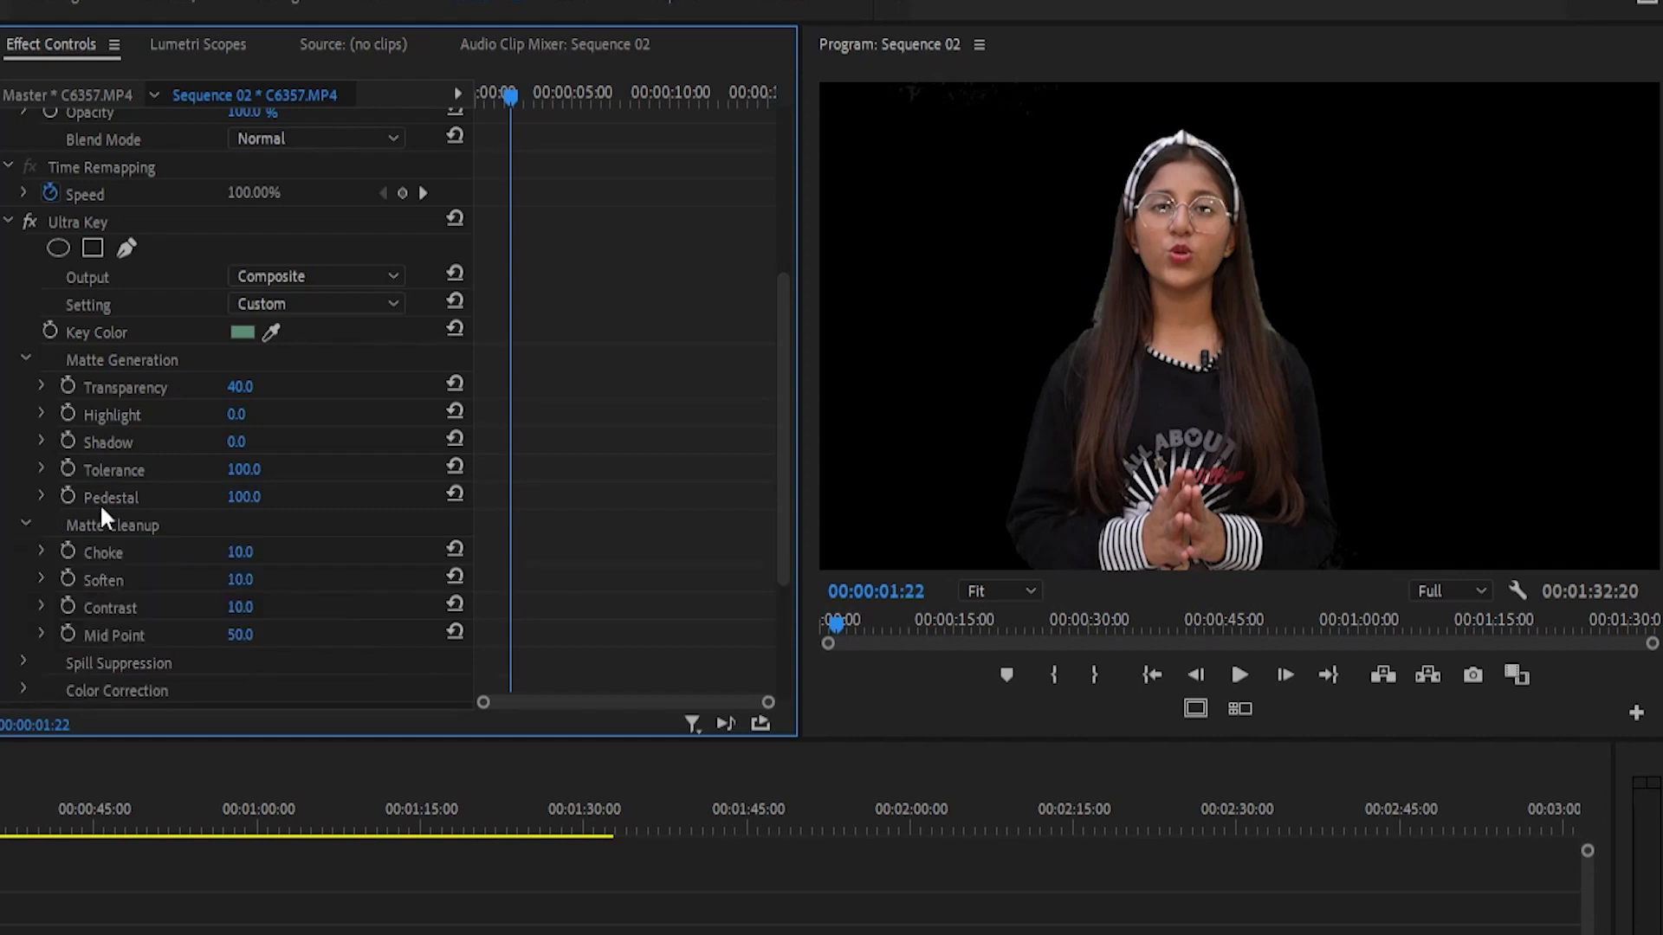
scroll(355, 520, "down", 2)
scroll(355, 530, "down", 1)
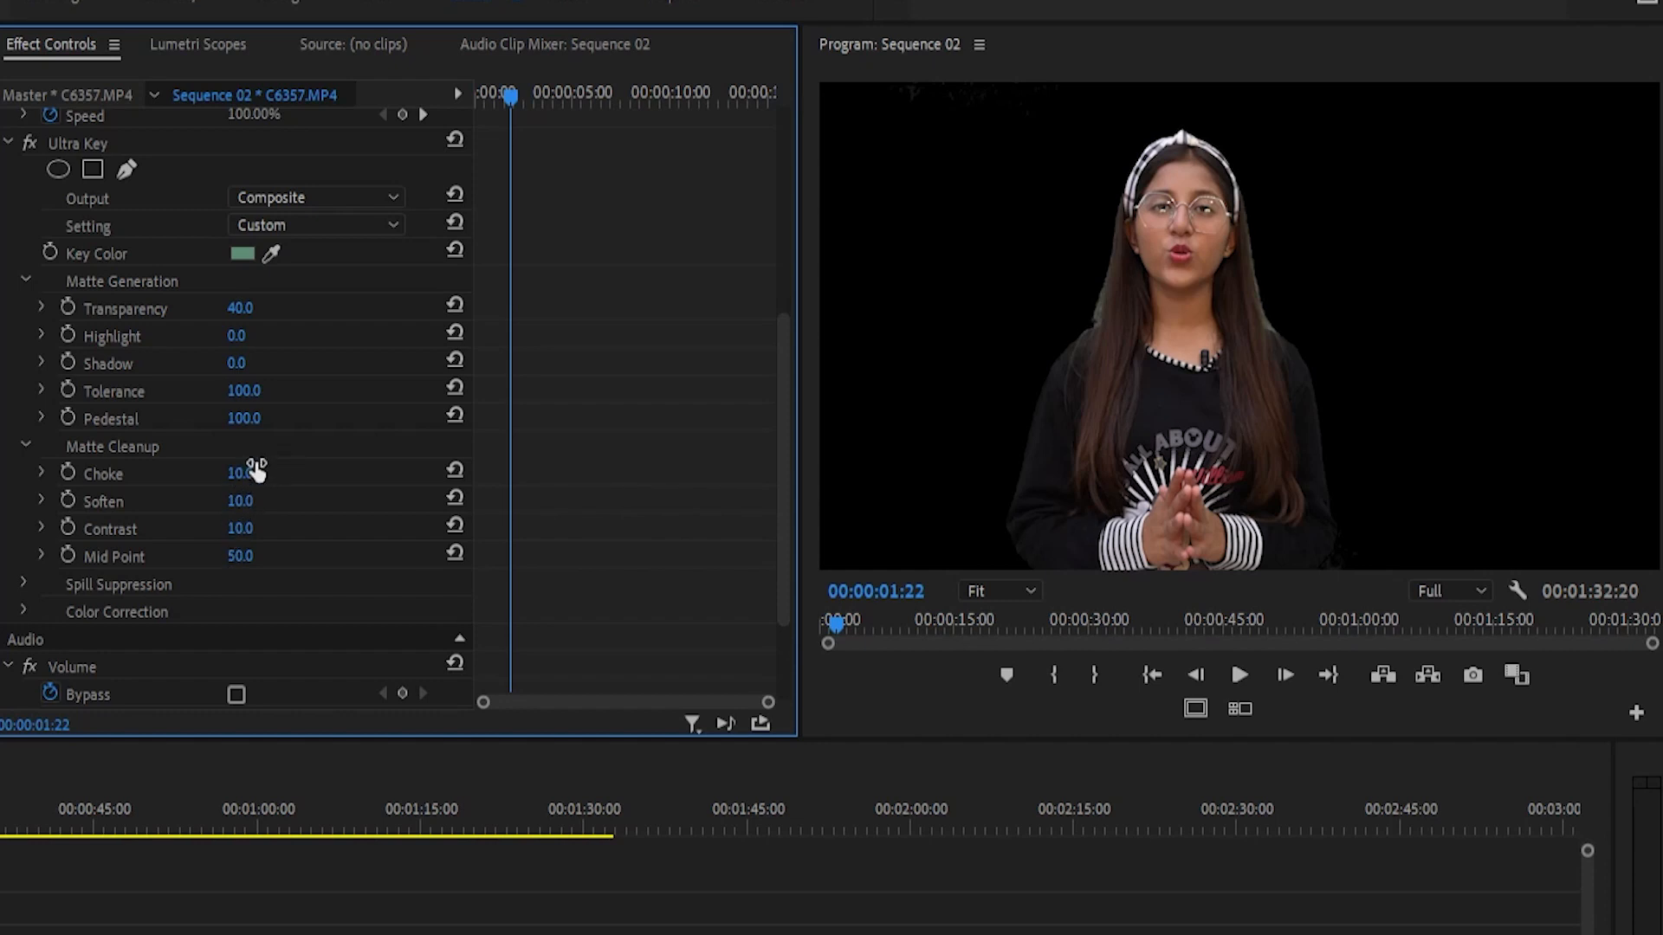
Step: Try Matte Cleanup Choke at 100 and return it to 10
left_click_drag(249, 479, 227, 479)
left_click_drag(247, 479, 333, 479)
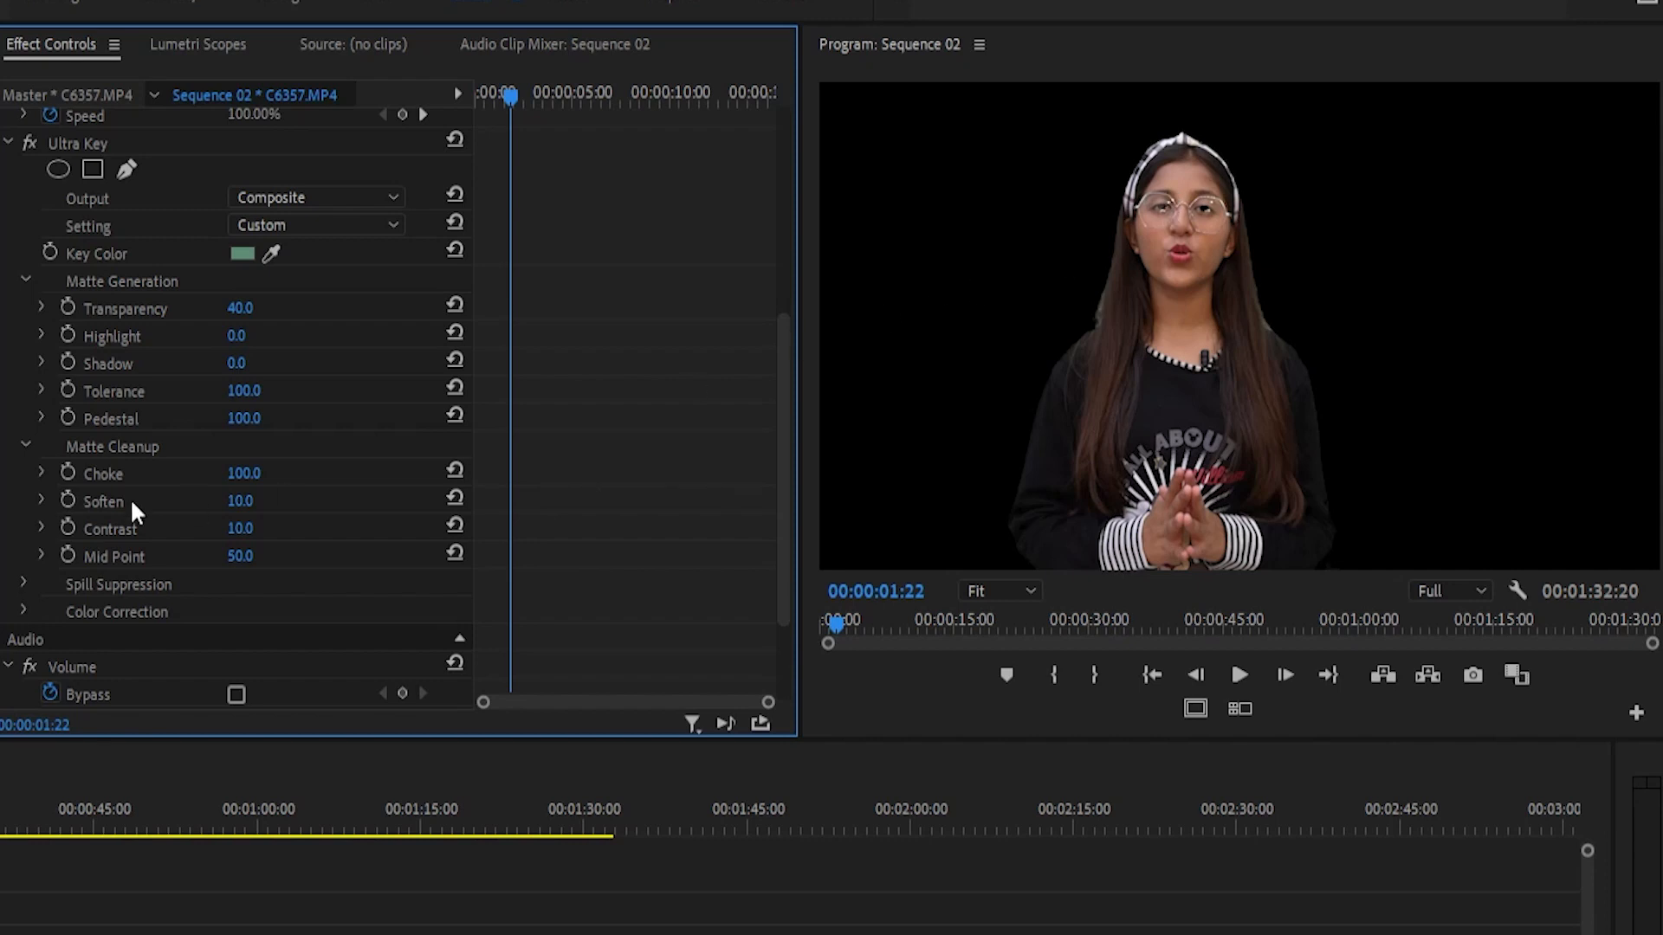
left_click(242, 476)
key("BackSpace")
type("10")
key("Return")
right_click(286, 444)
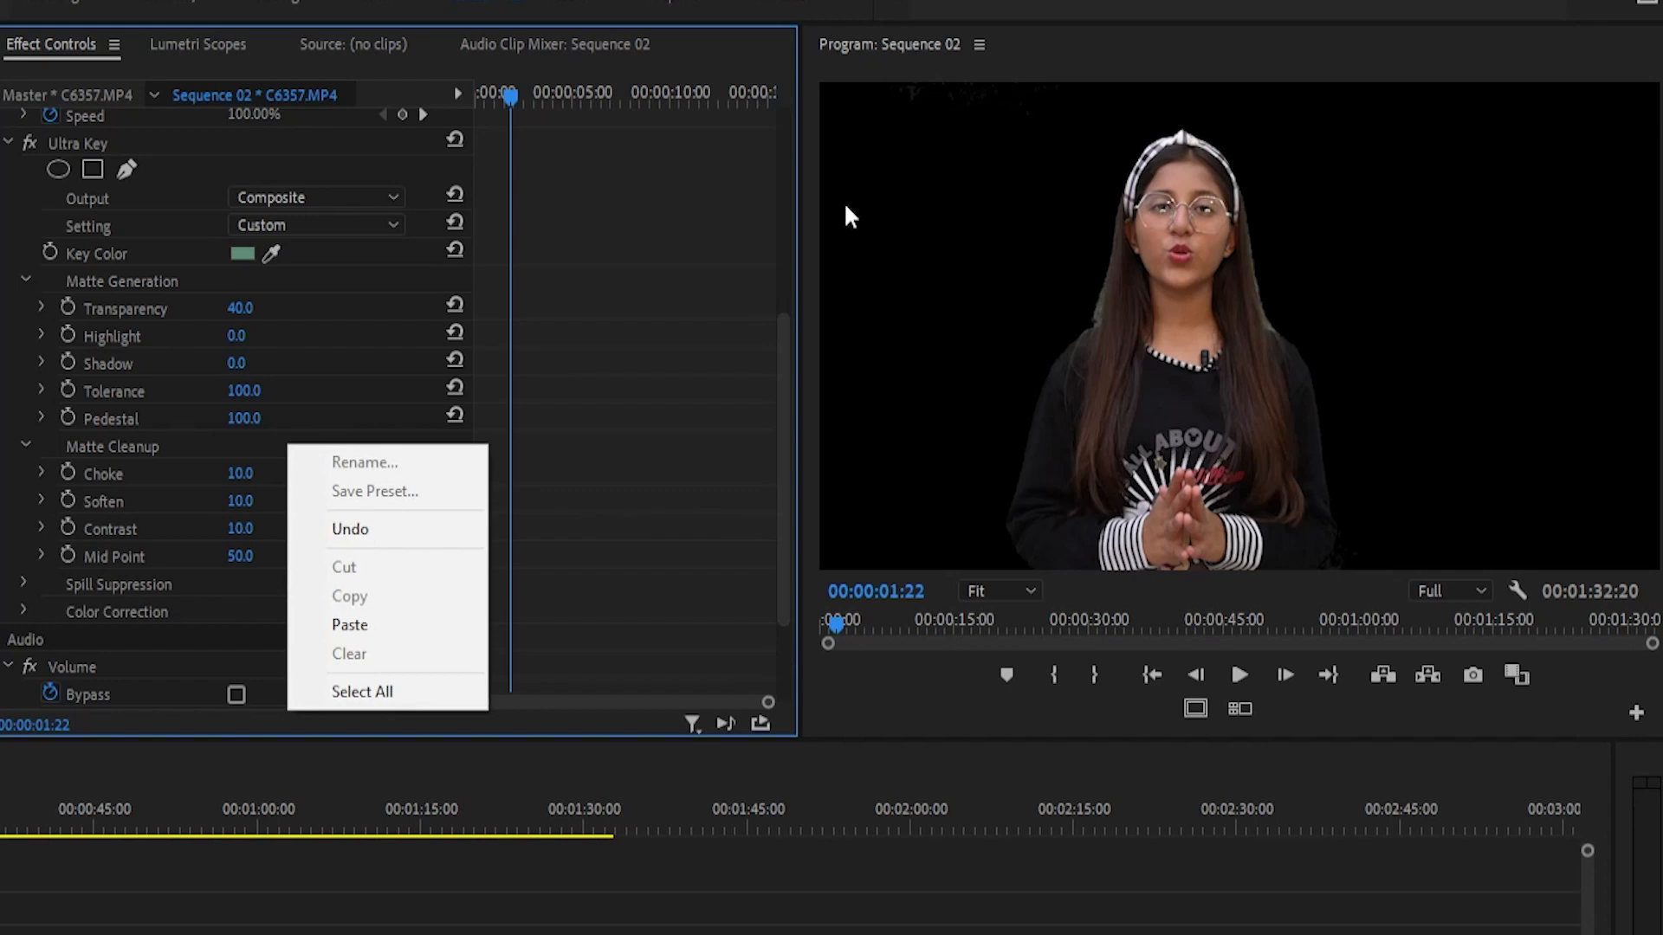
left_click(600, 511)
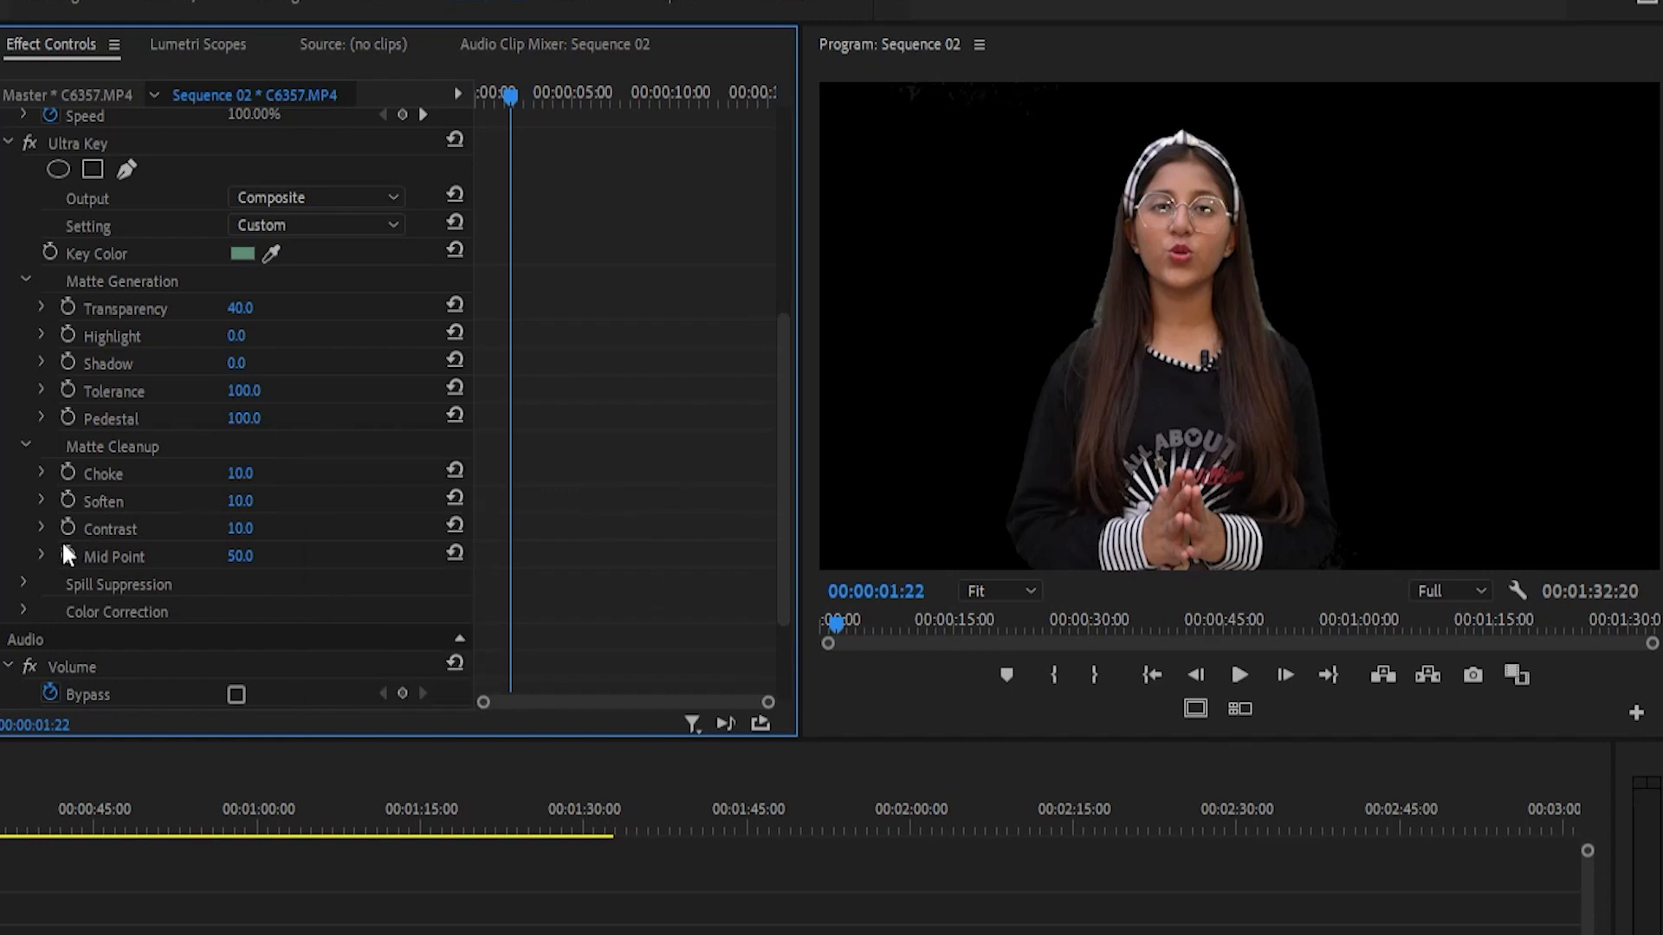
Step: Test Matte Cleanup Soften at 0 and raise it to 100
left_click(240, 501)
type("0")
key("Return")
left_click_drag(242, 502, 1046, 216)
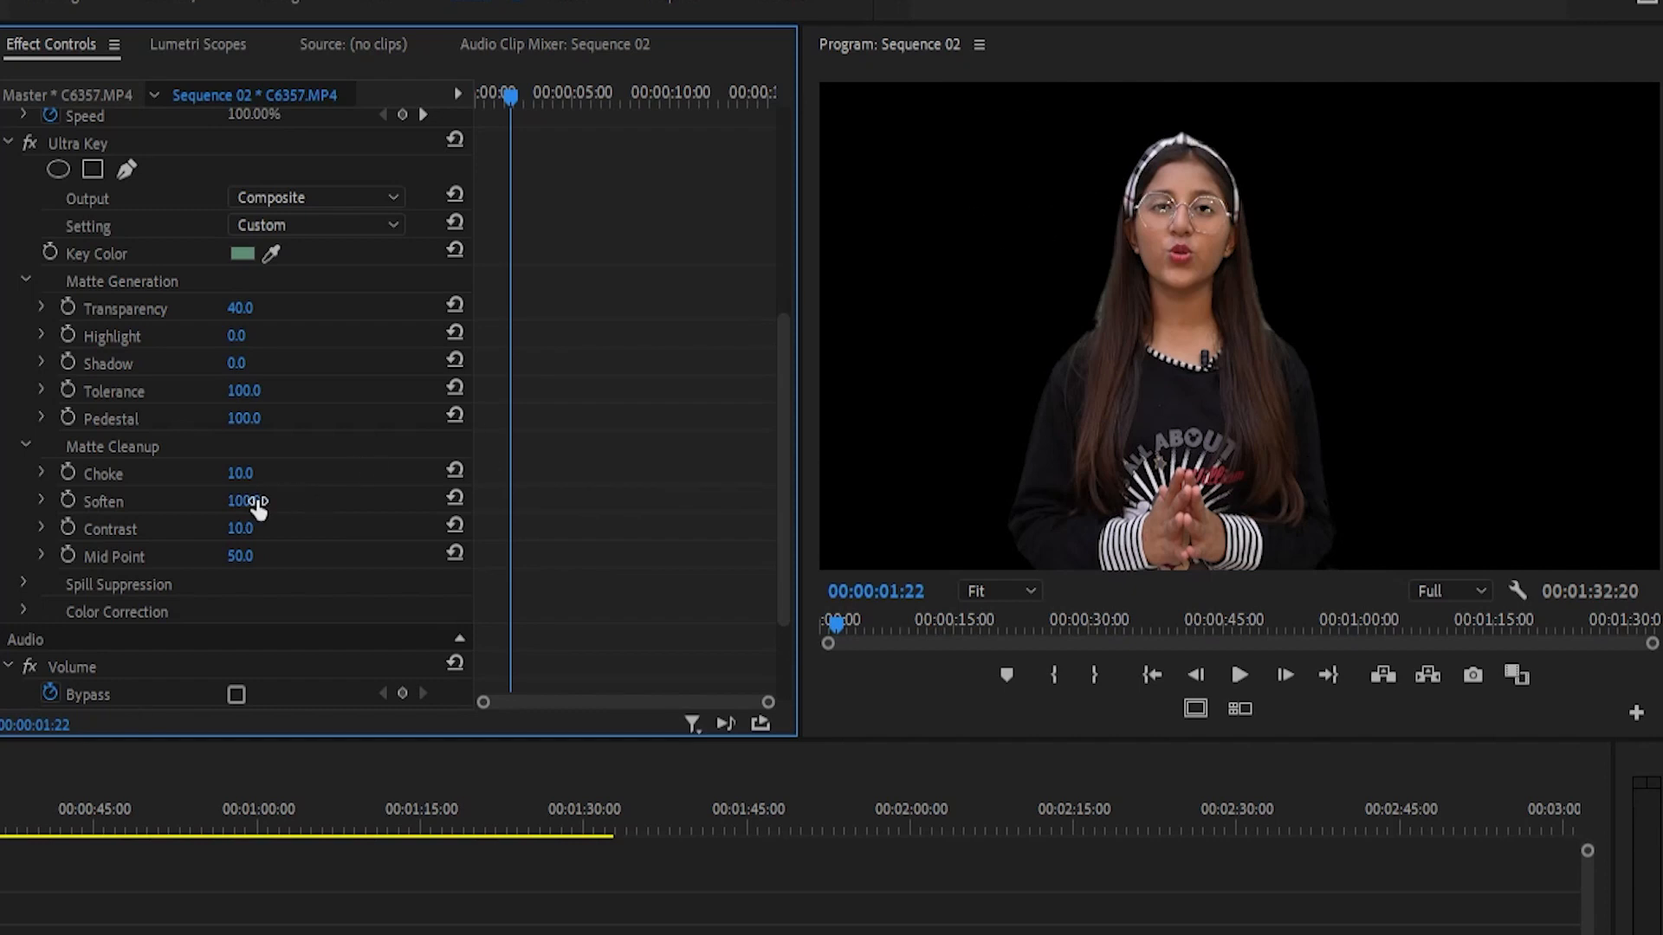
Step: Set the Matte Cleanup Soften to 0 and Contrast to 100 in the Ultra Key effect
left_click_drag(240, 502, 169, 501)
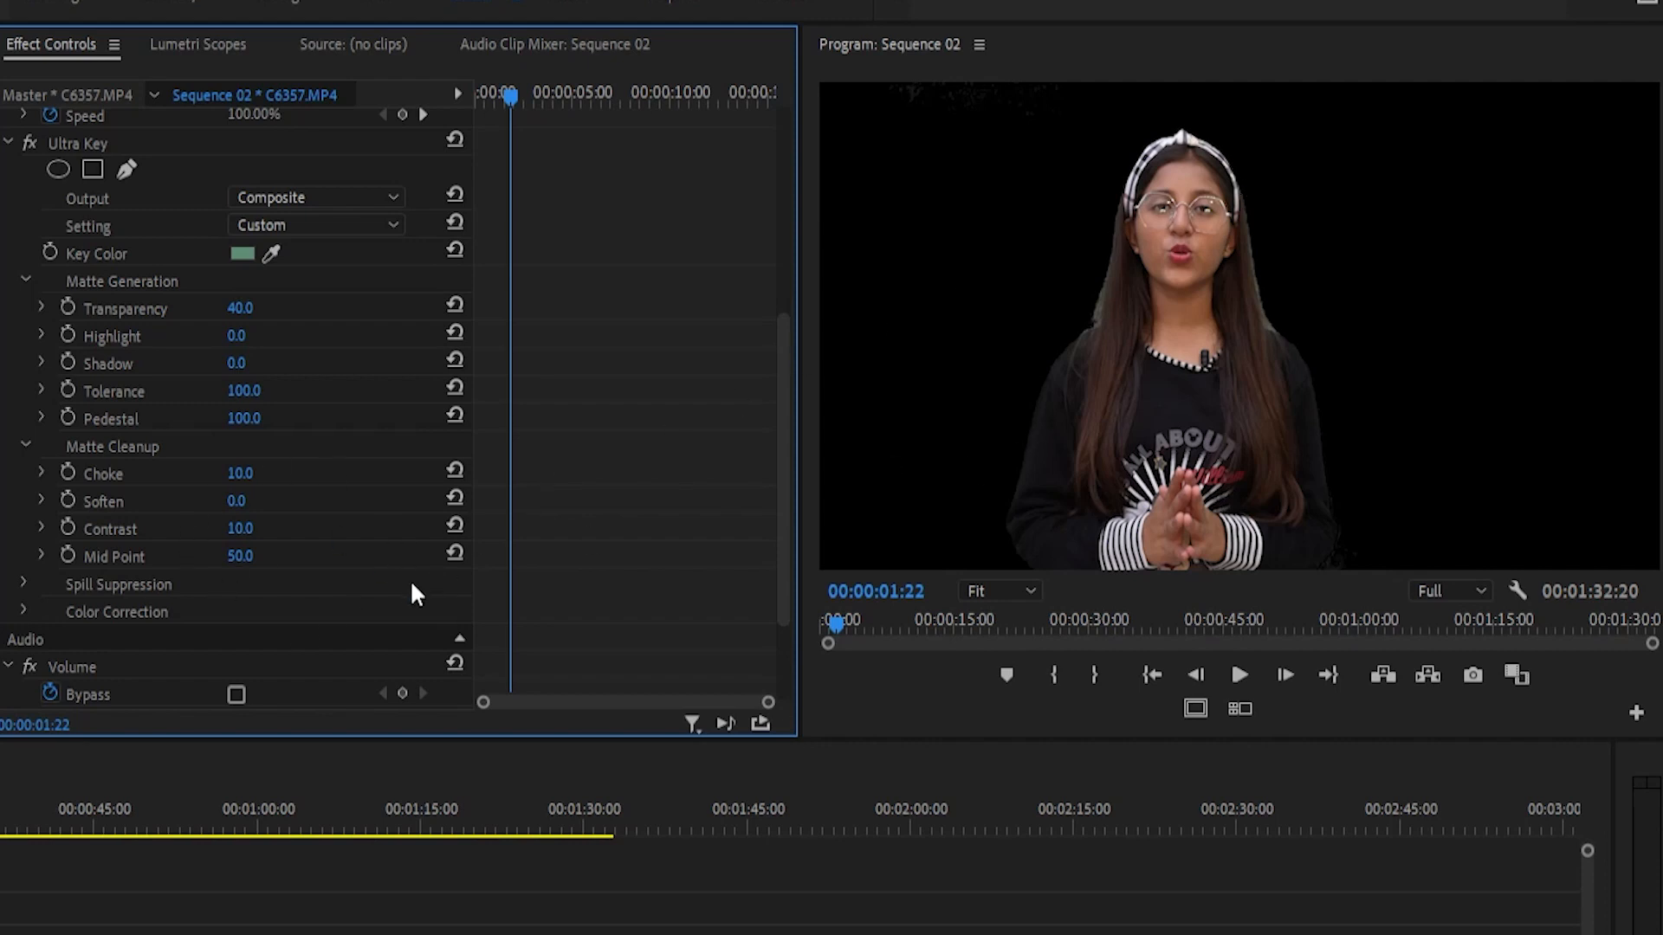
left_click_drag(258, 537, 338, 537)
Step: Compare the Matte Cleanup Mid Point at 0 and 100, and set it to 50
left_click_drag(240, 555, 164, 555)
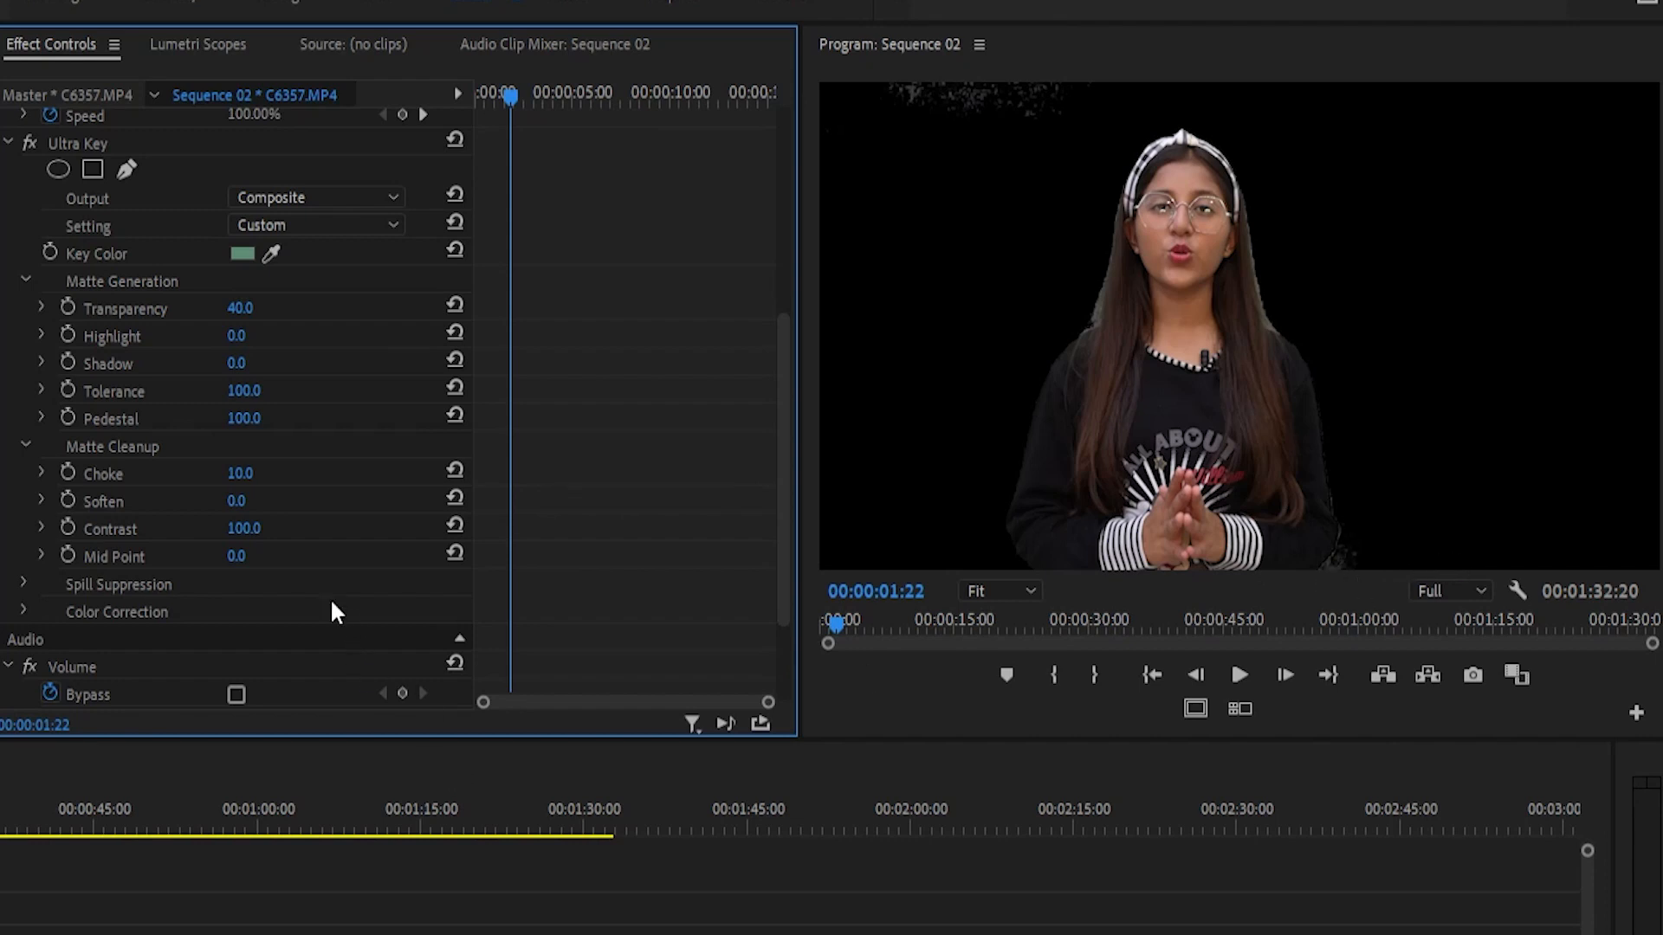
left_click_drag(235, 556, 311, 556)
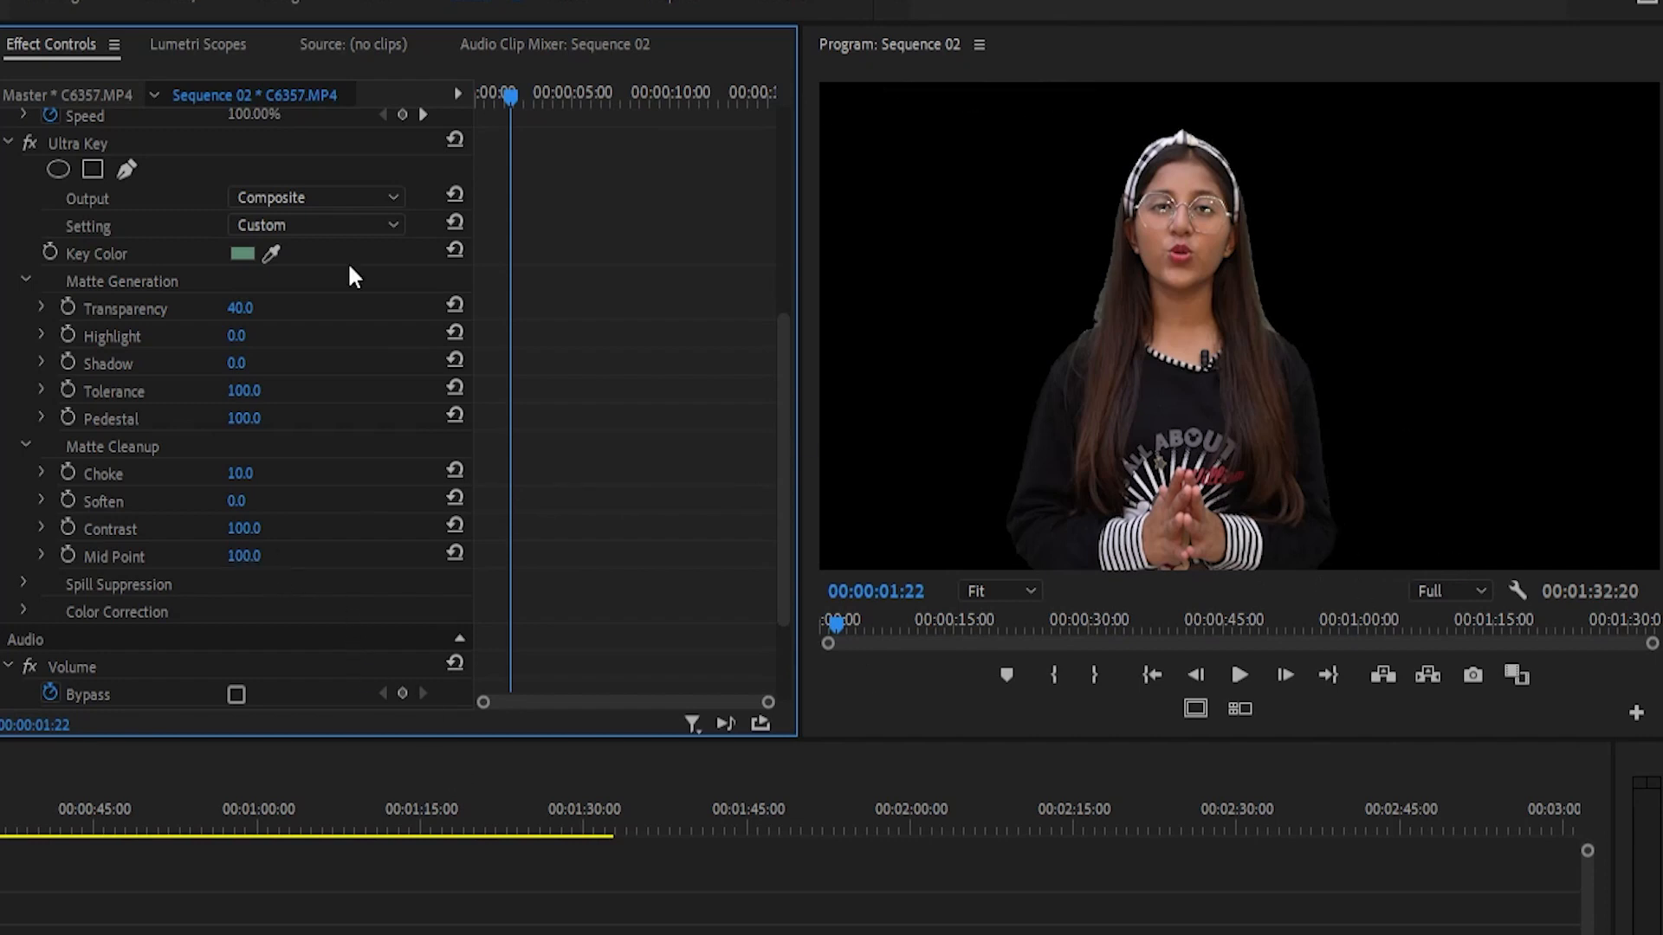
scroll(286, 598, "down", 2)
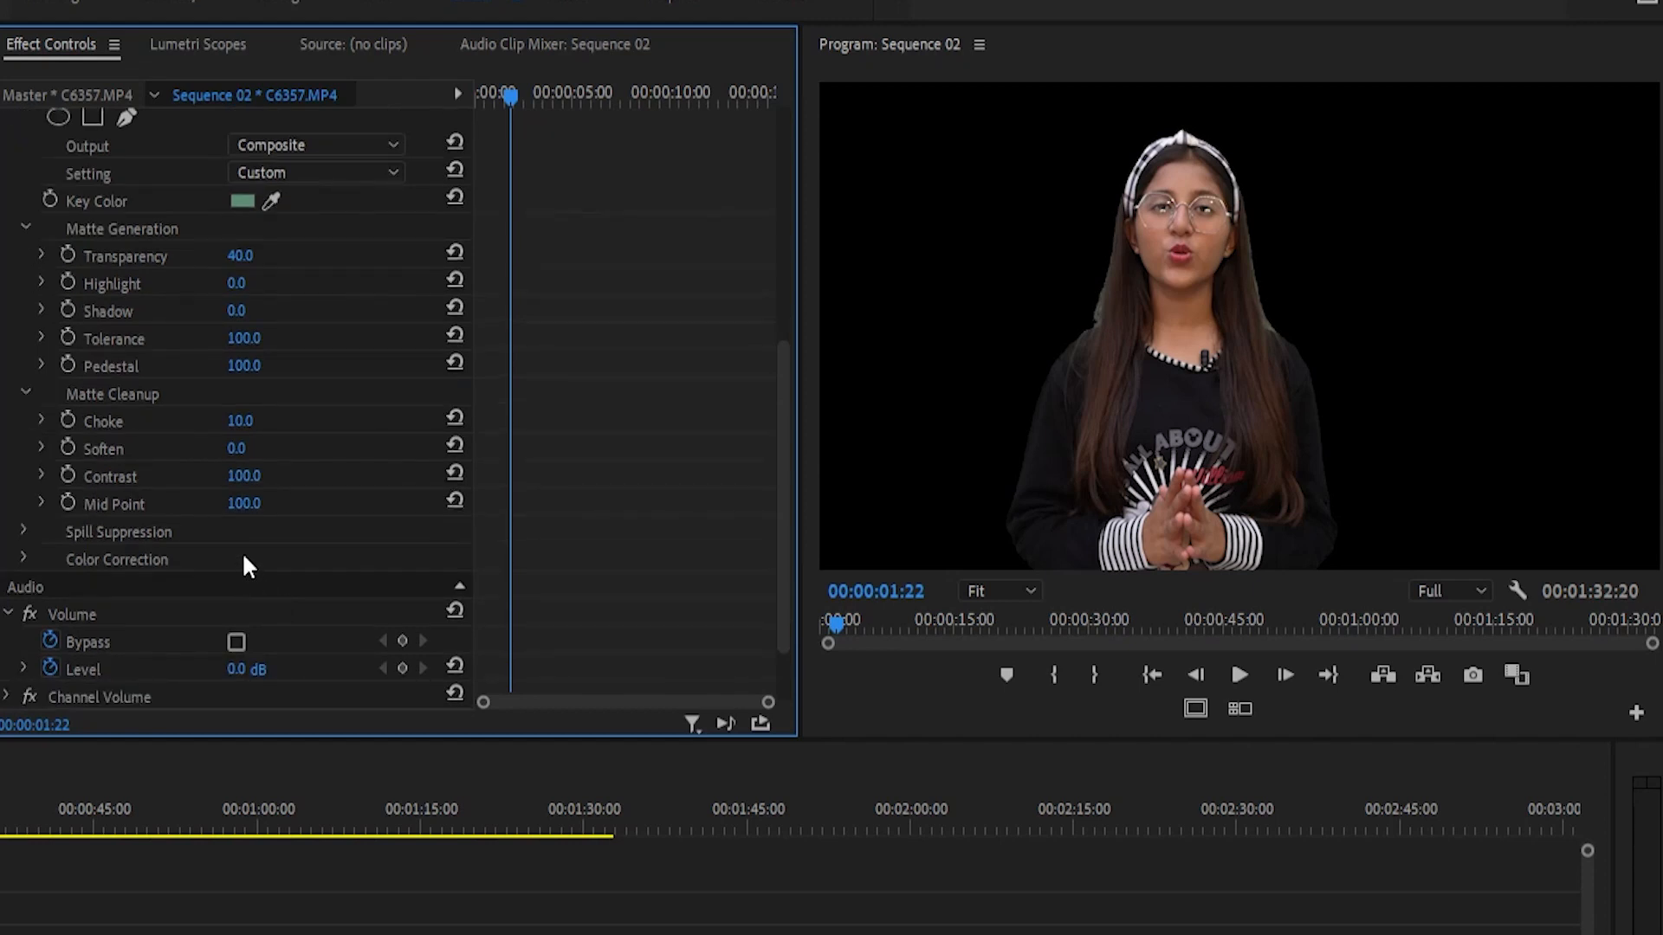
left_click_drag(240, 504, 187, 504)
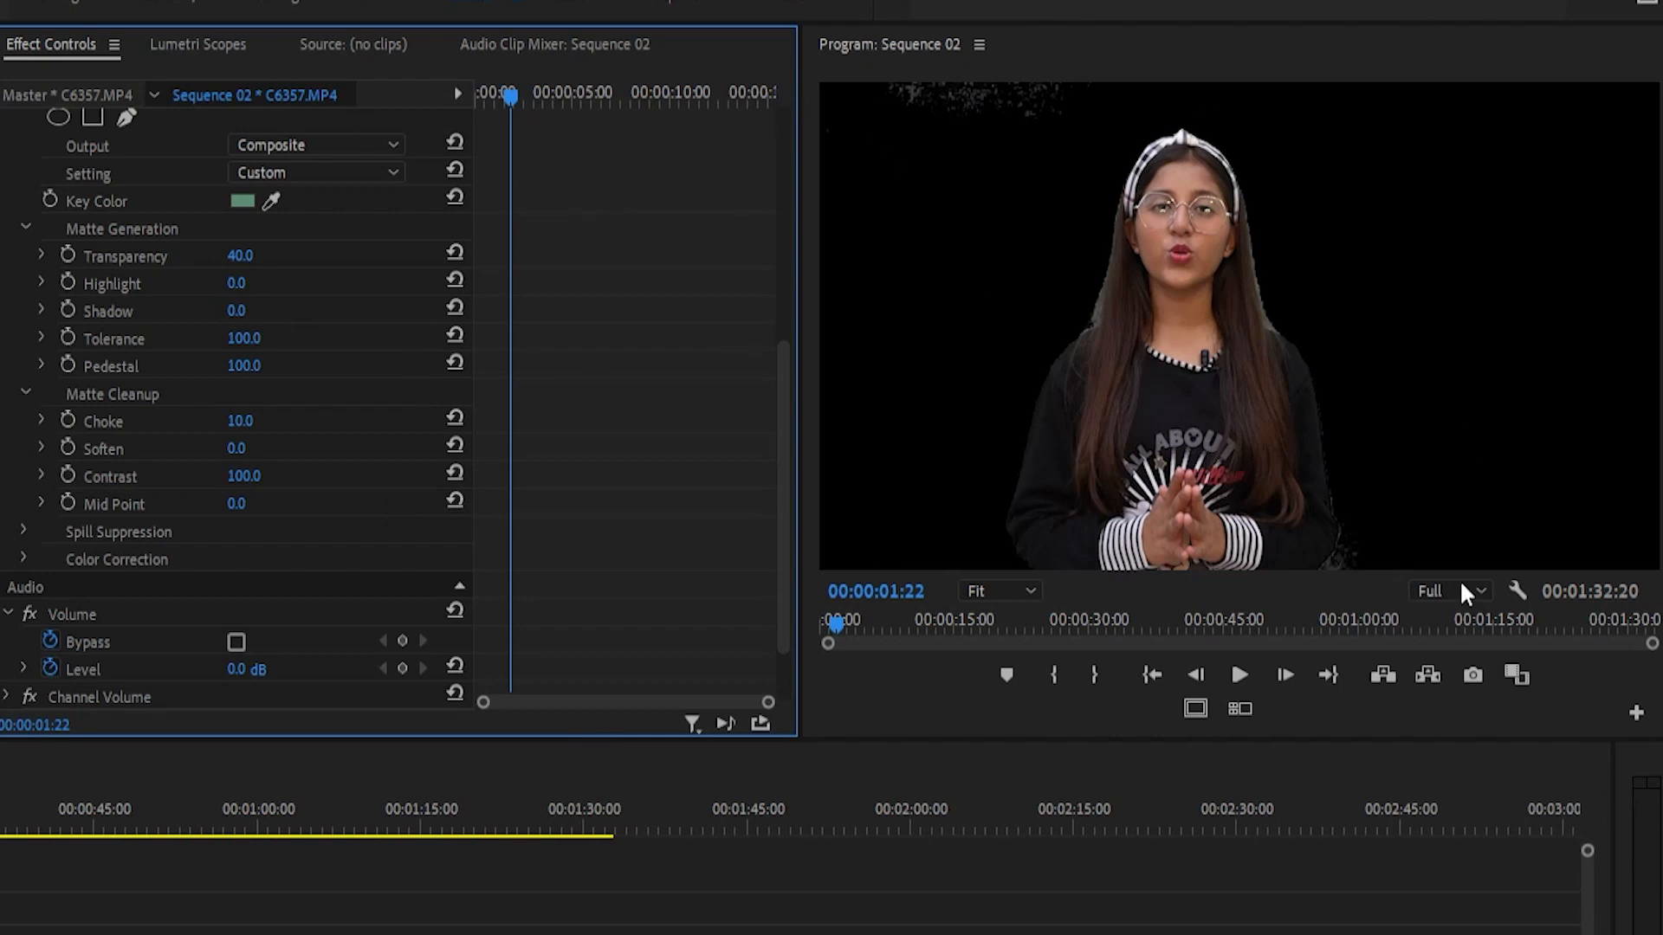
left_click(235, 504)
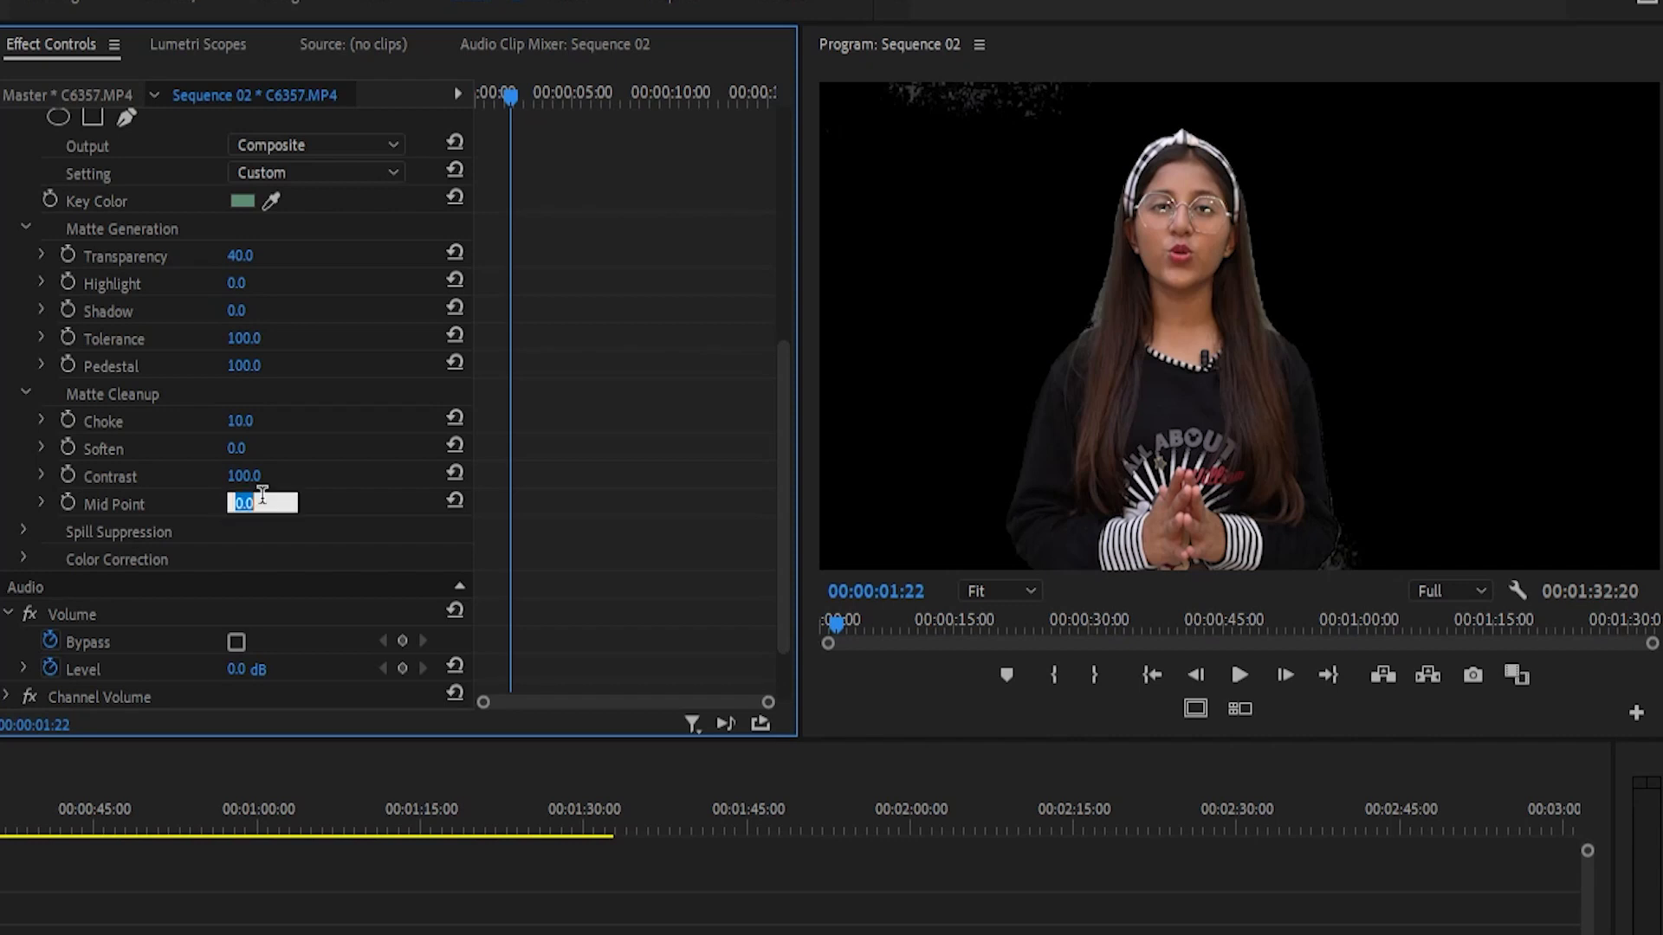
type("50")
key("Return")
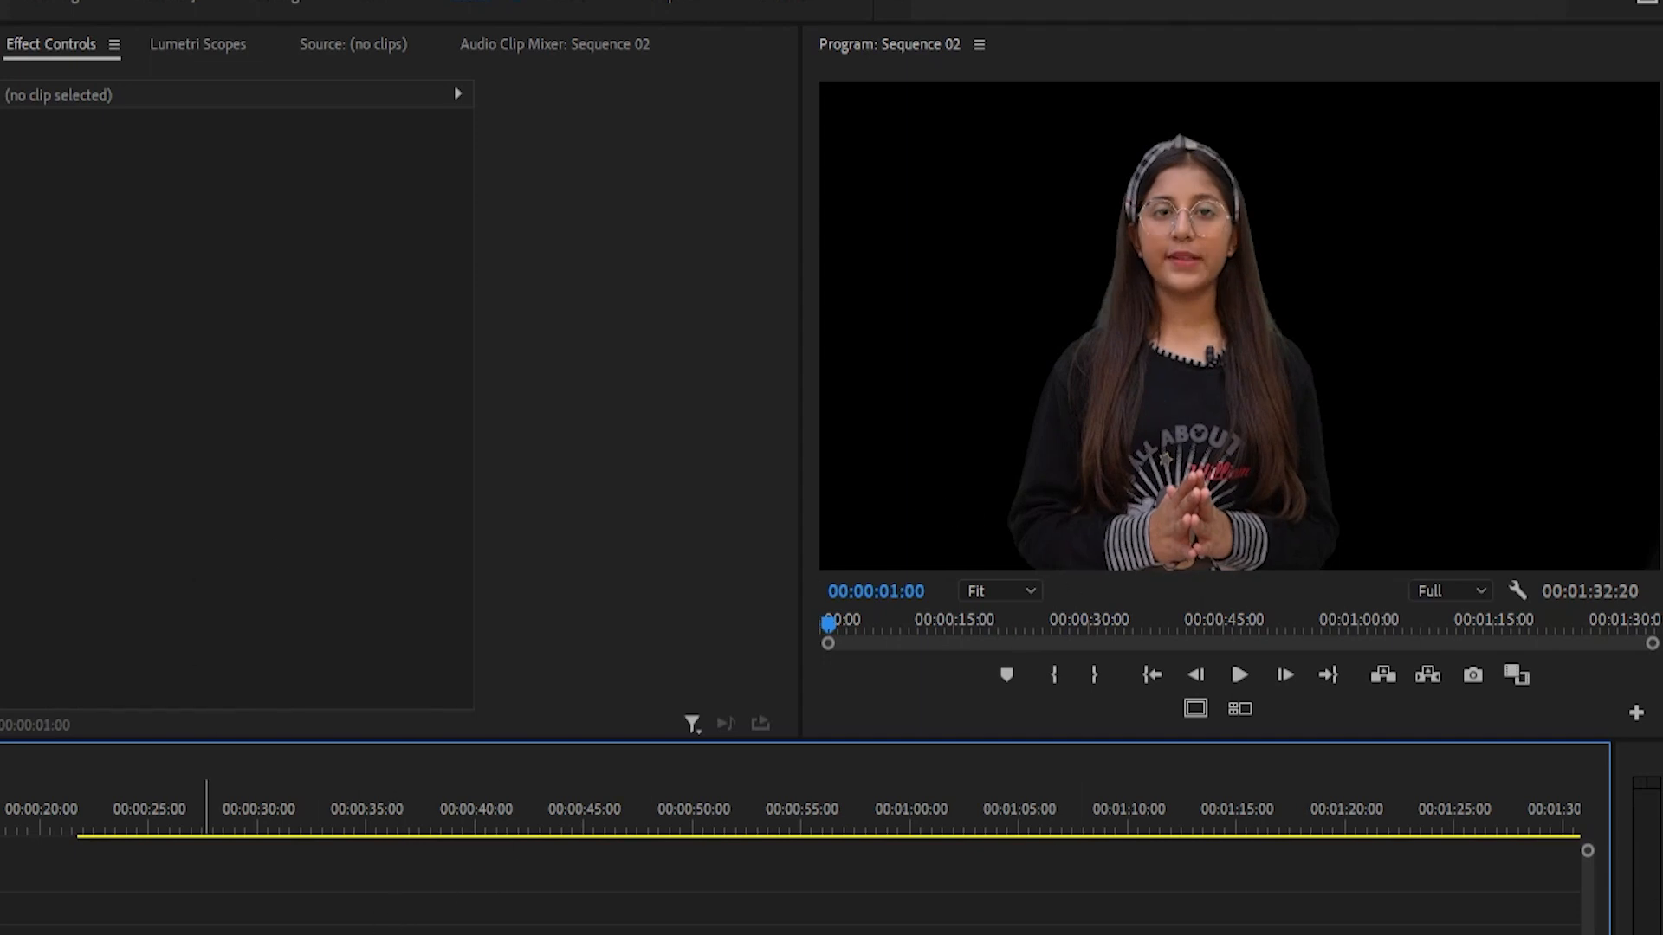
Step: Try Clouds - 27197.mp4 as the background on V1 beneath the start of C6357.MP4, preview it, and undo the move
left_click_drag(630, 747, 299, 750)
key("space")
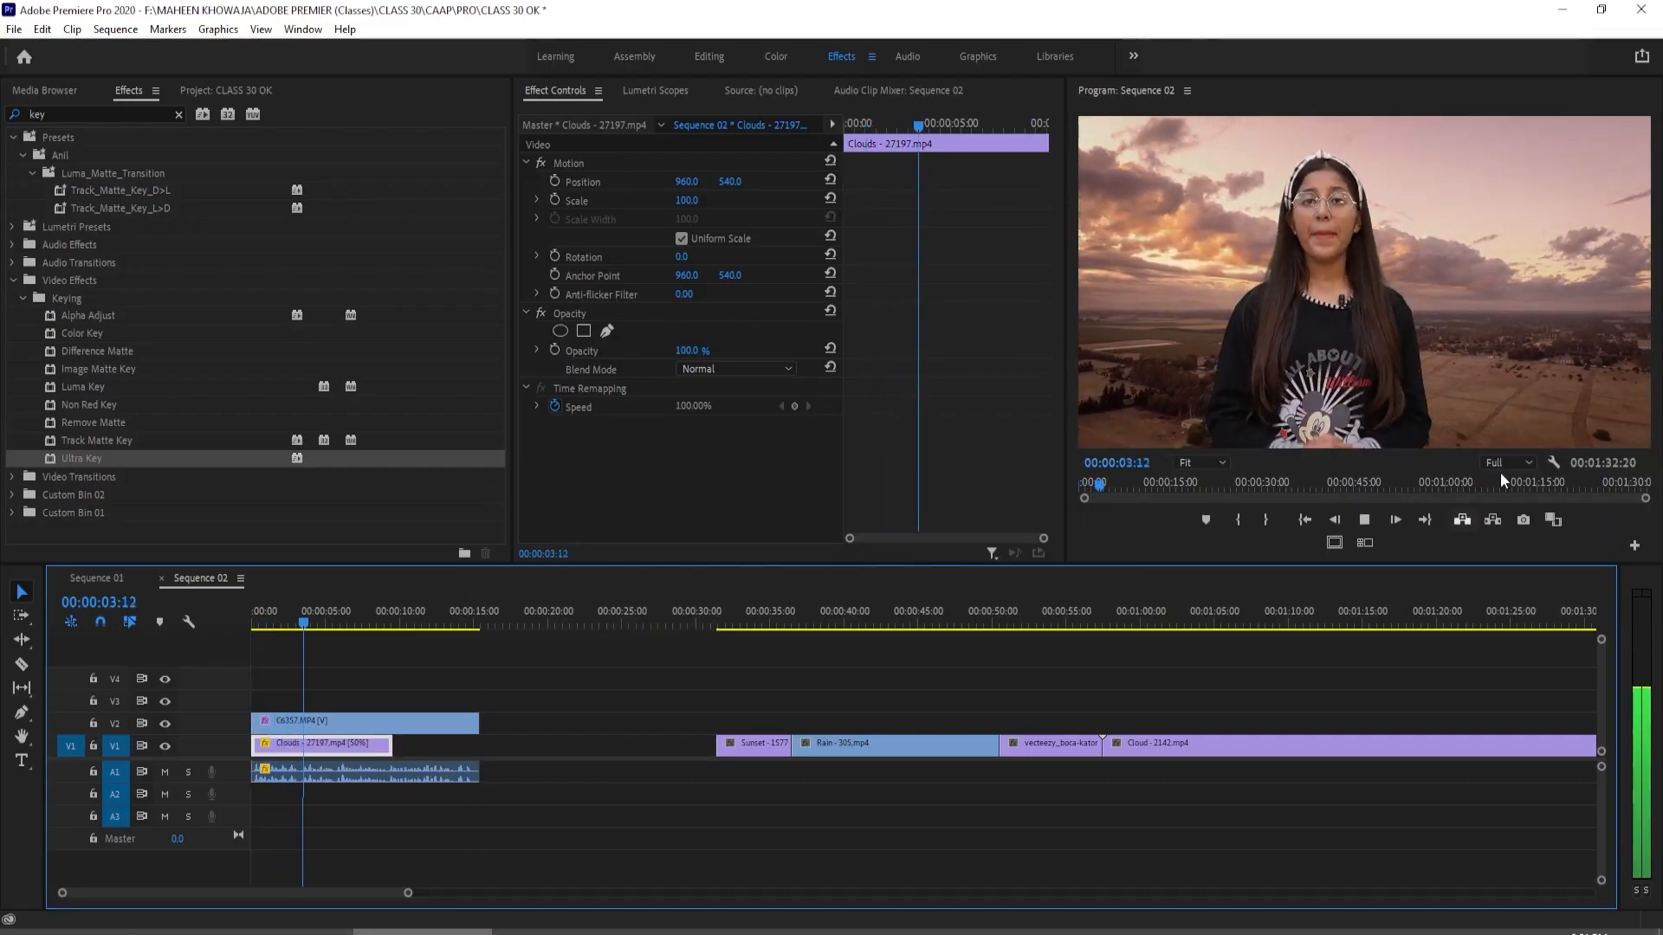
key("space")
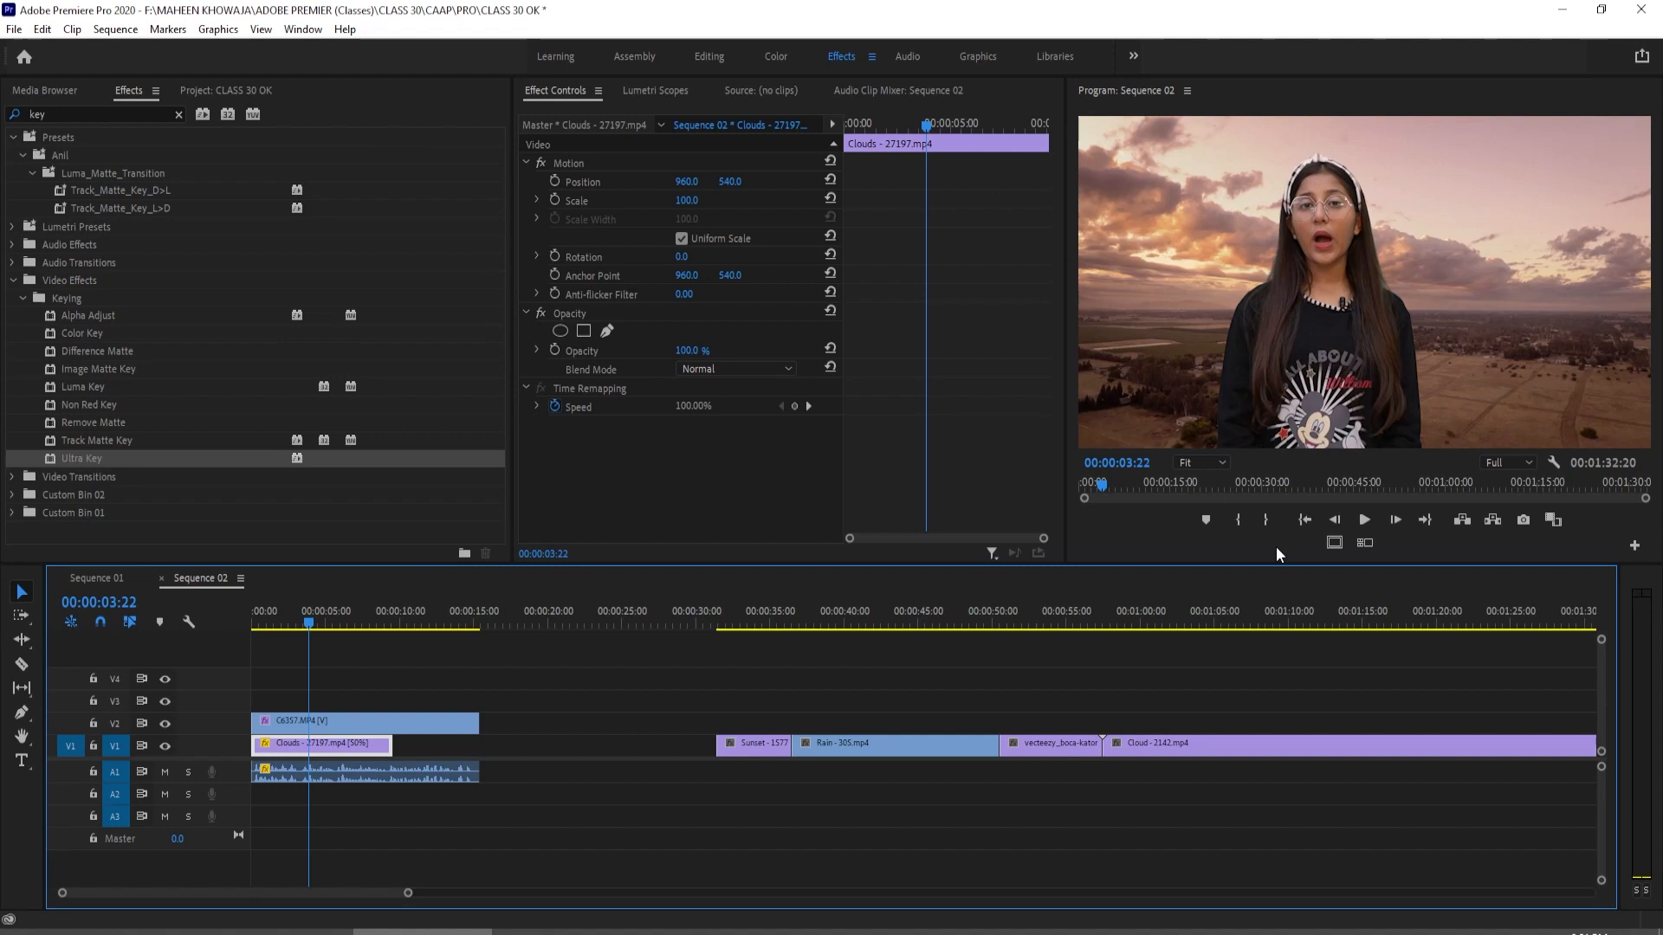
key("ctrl+z")
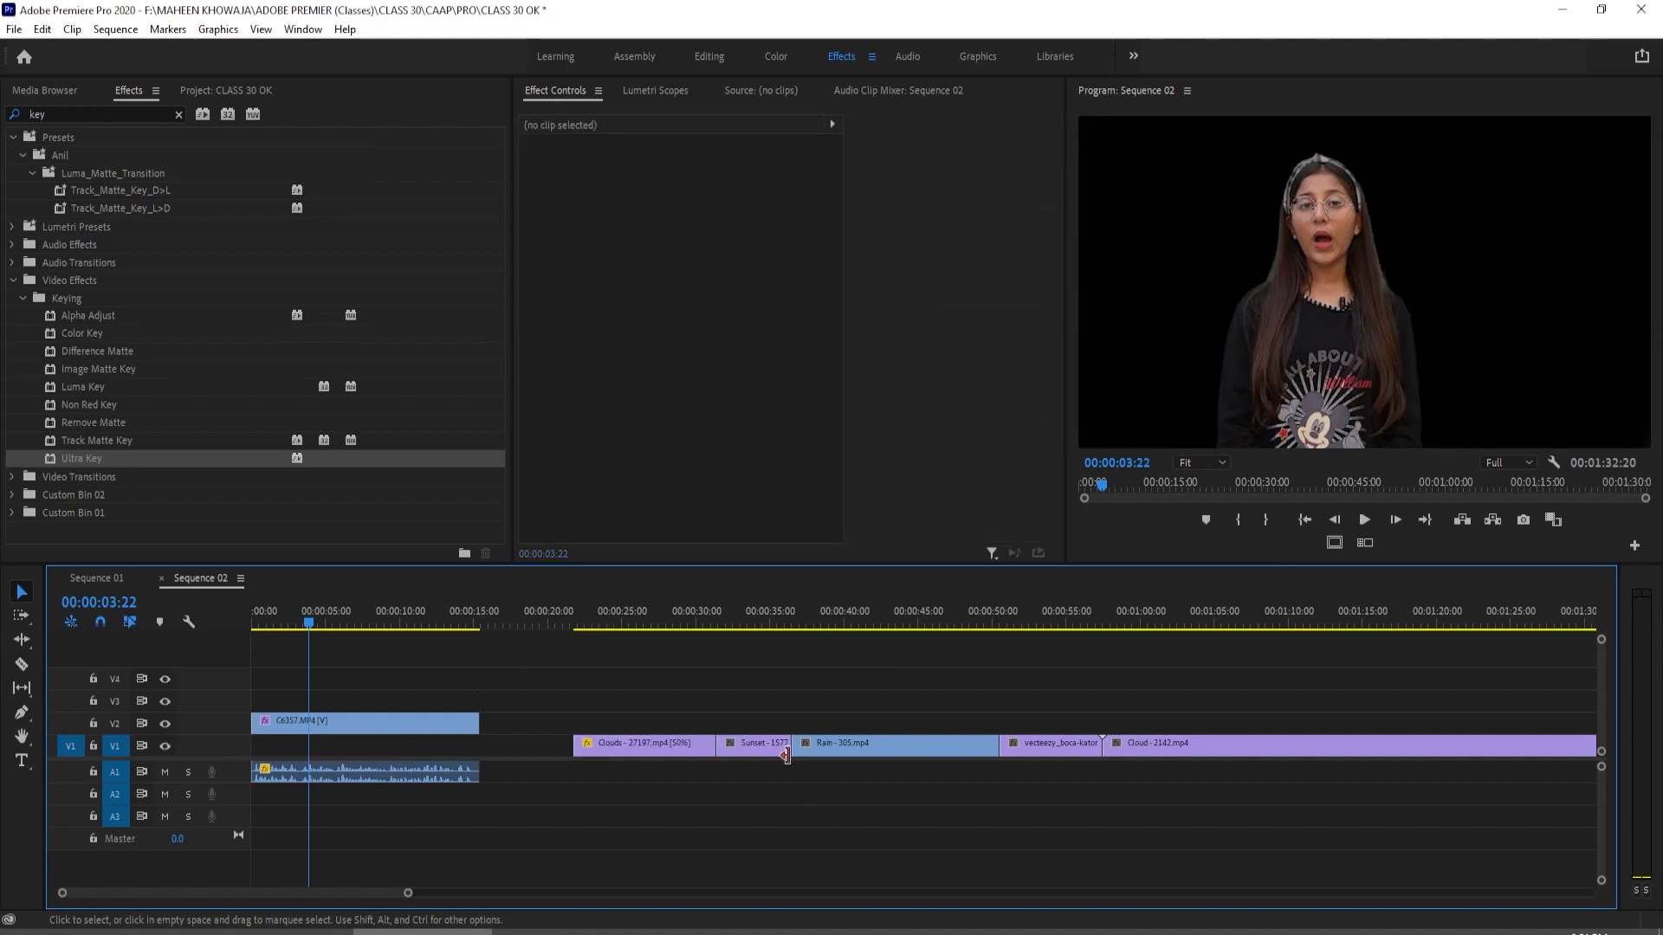
Step: Try Sunset - 15779.mp4 as the background on V1 beneath C6357.MP4 and play the result
left_click_drag(755, 750, 334, 741)
key("space")
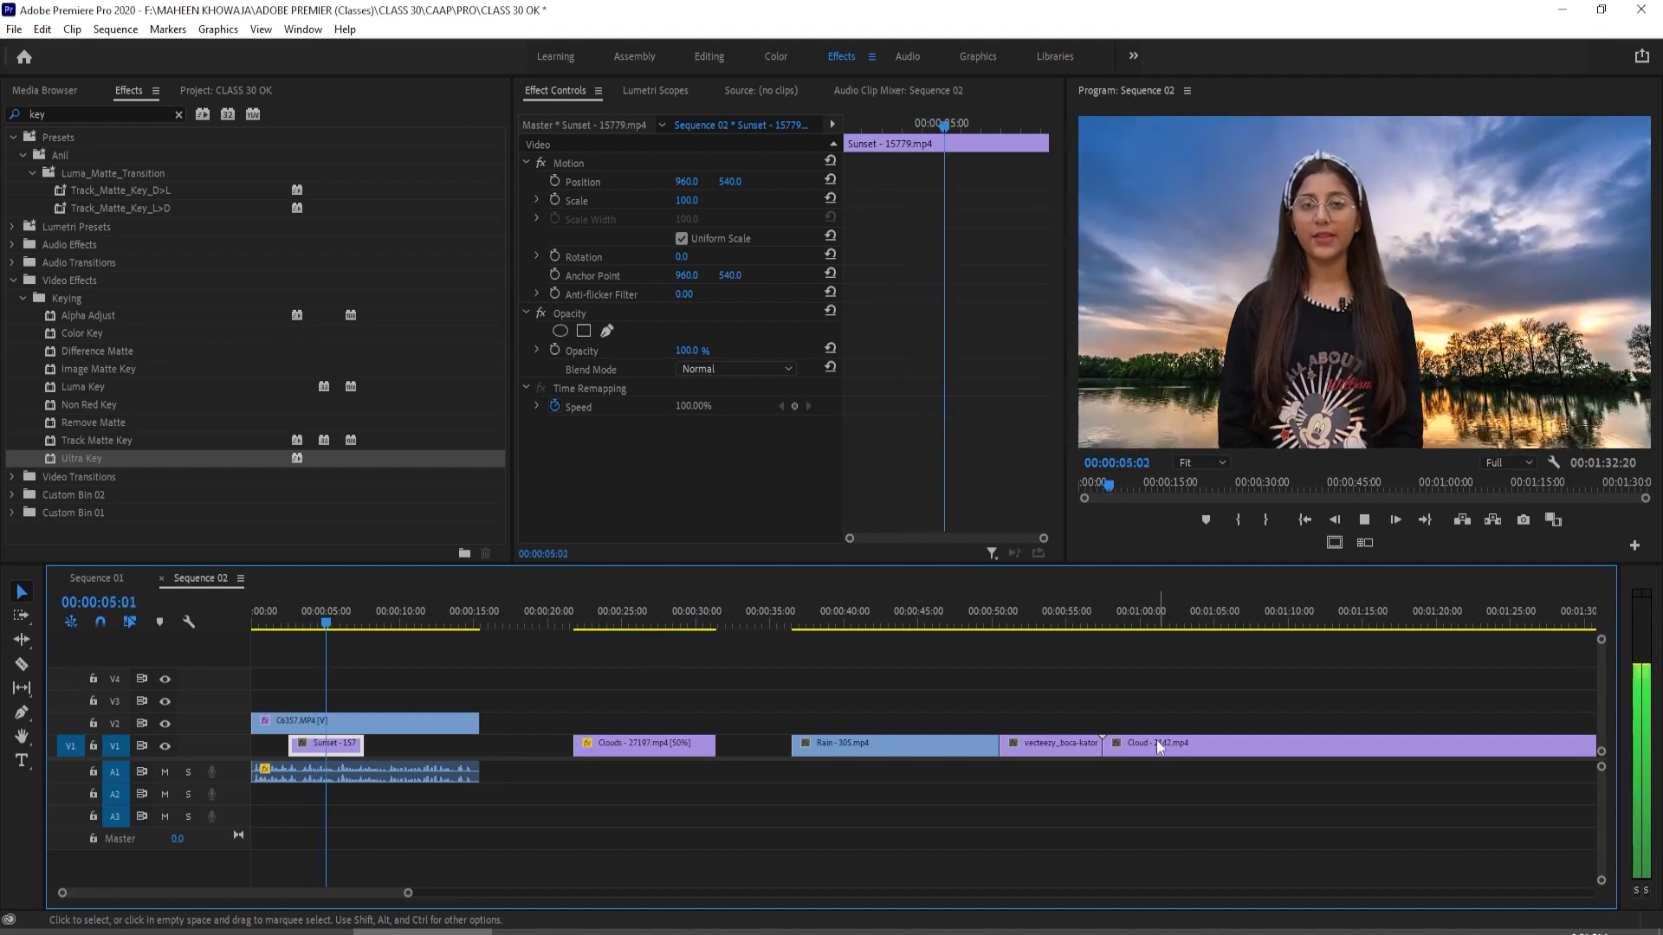
Step: Try Rain - 305.mp4 and the verteezy clip in turn as backgrounds on V1 beneath C6357.MP4, previewing the rain version
left_click_drag(899, 744, 463, 745)
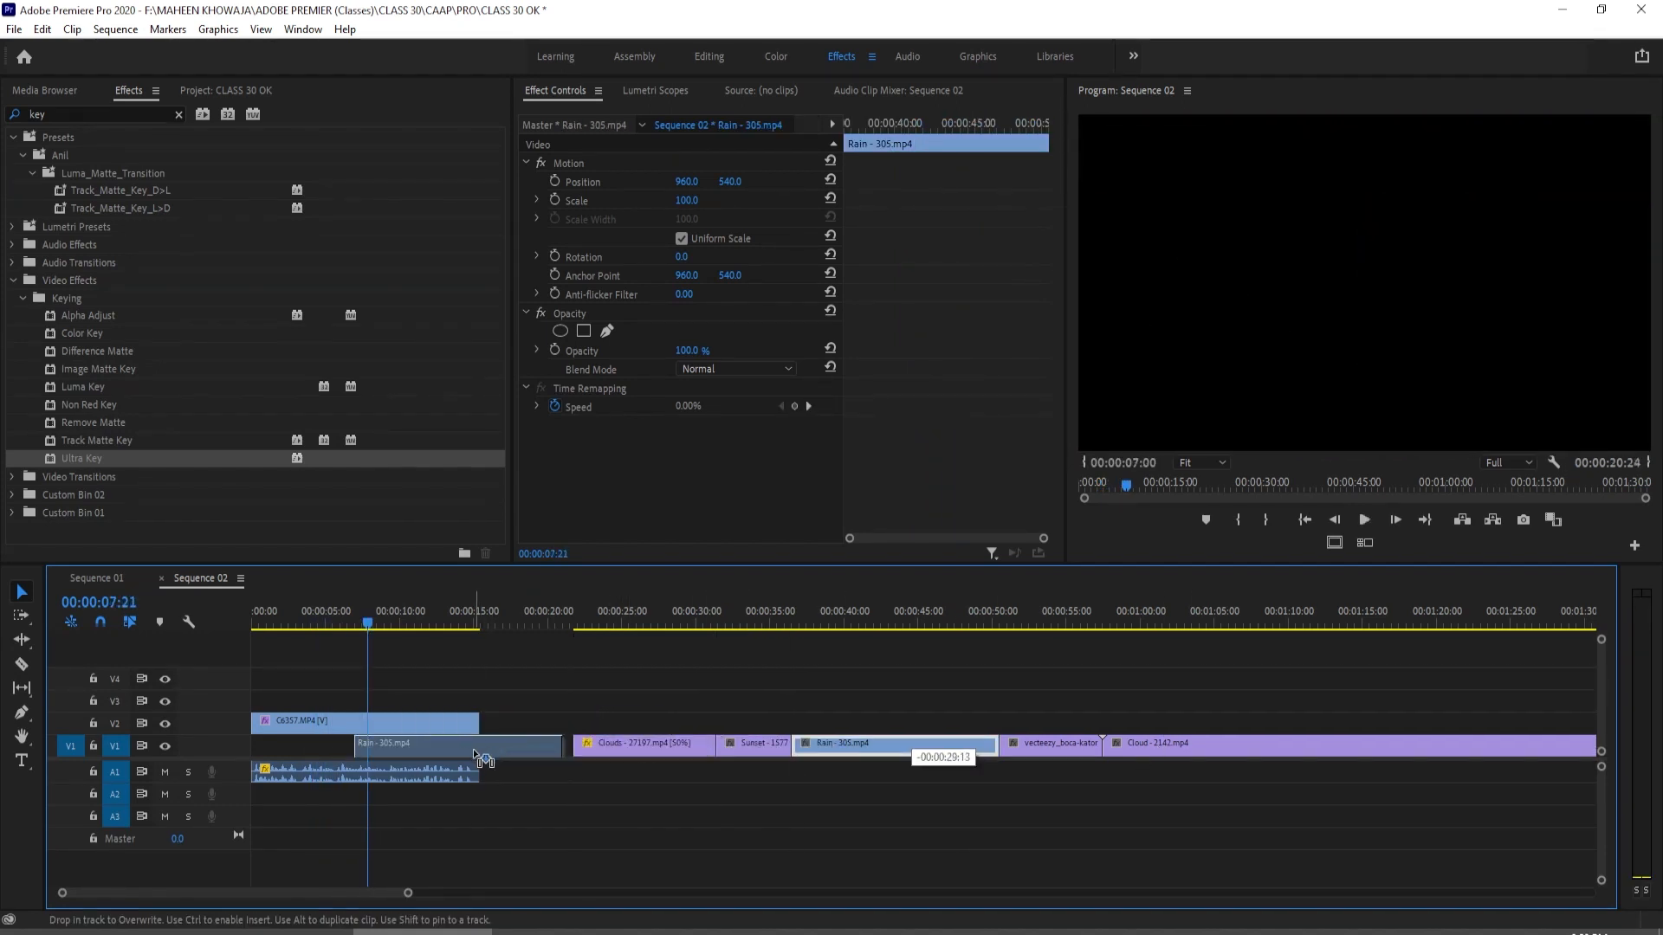
key("space")
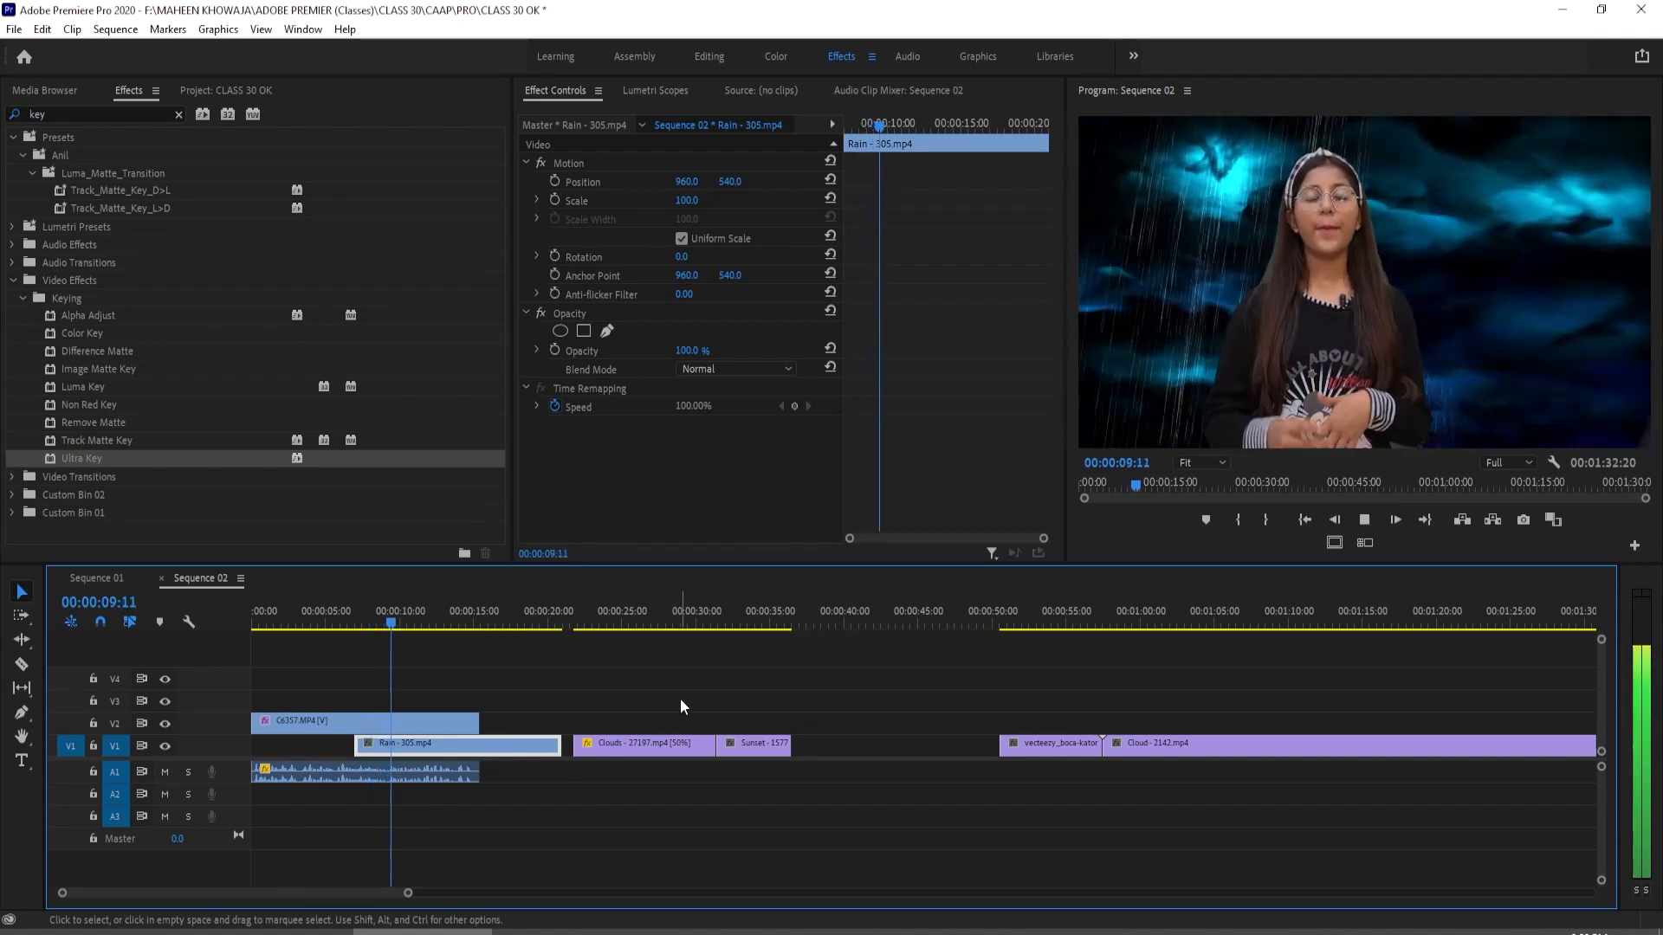
key("space")
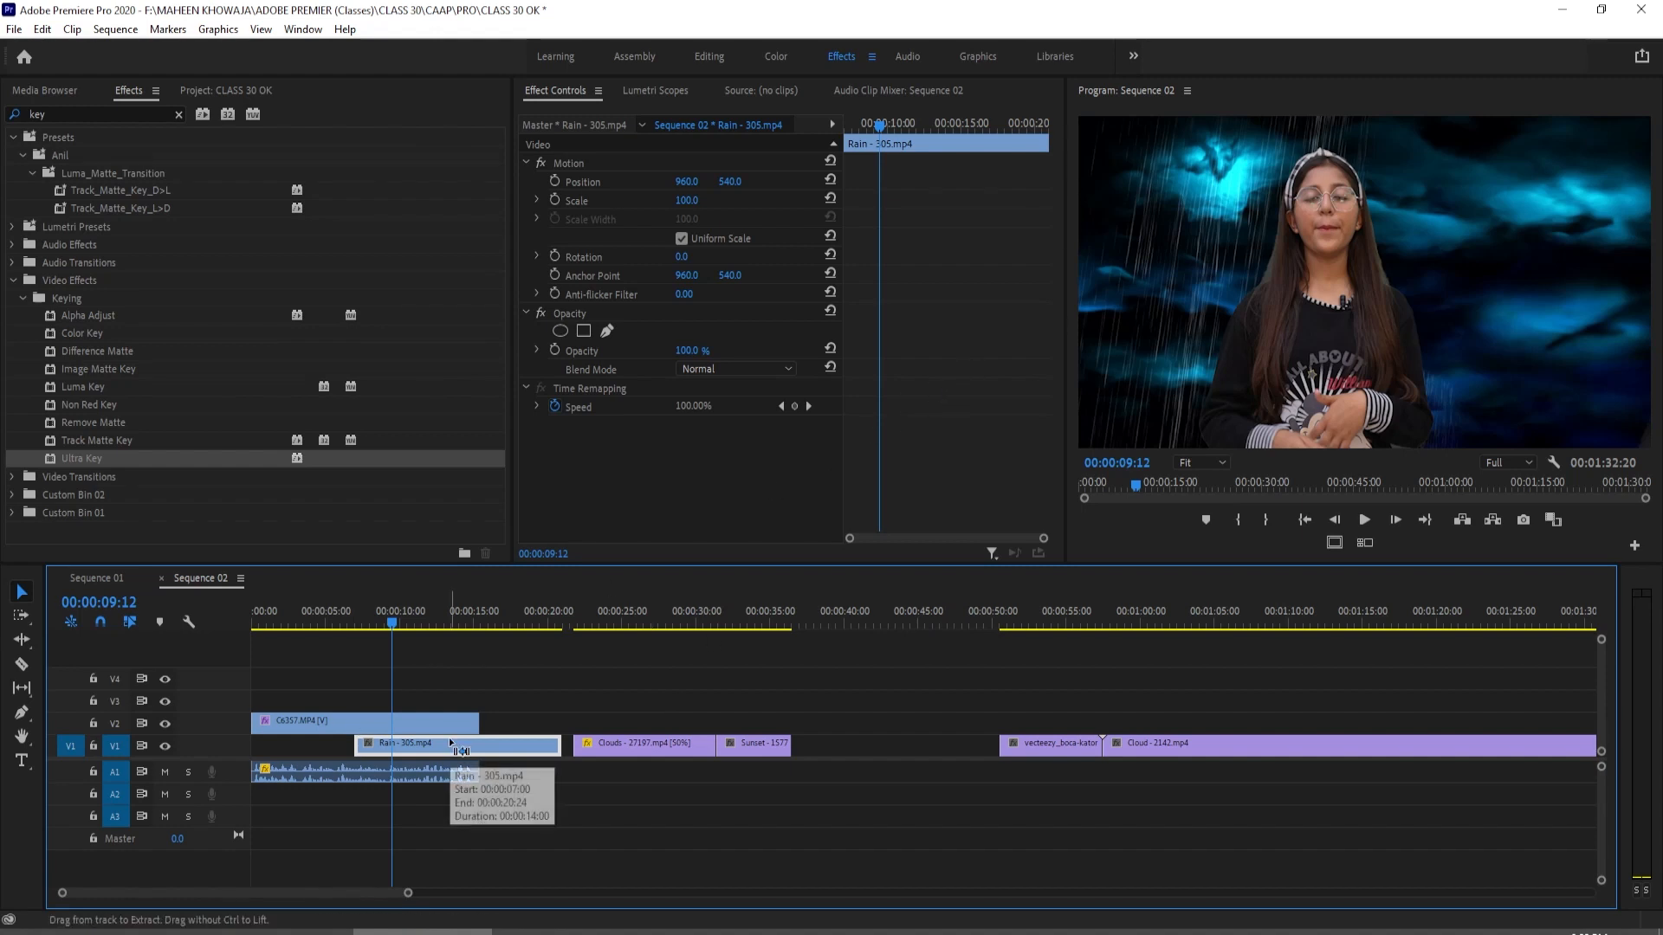
left_click_drag(1011, 745, 438, 750)
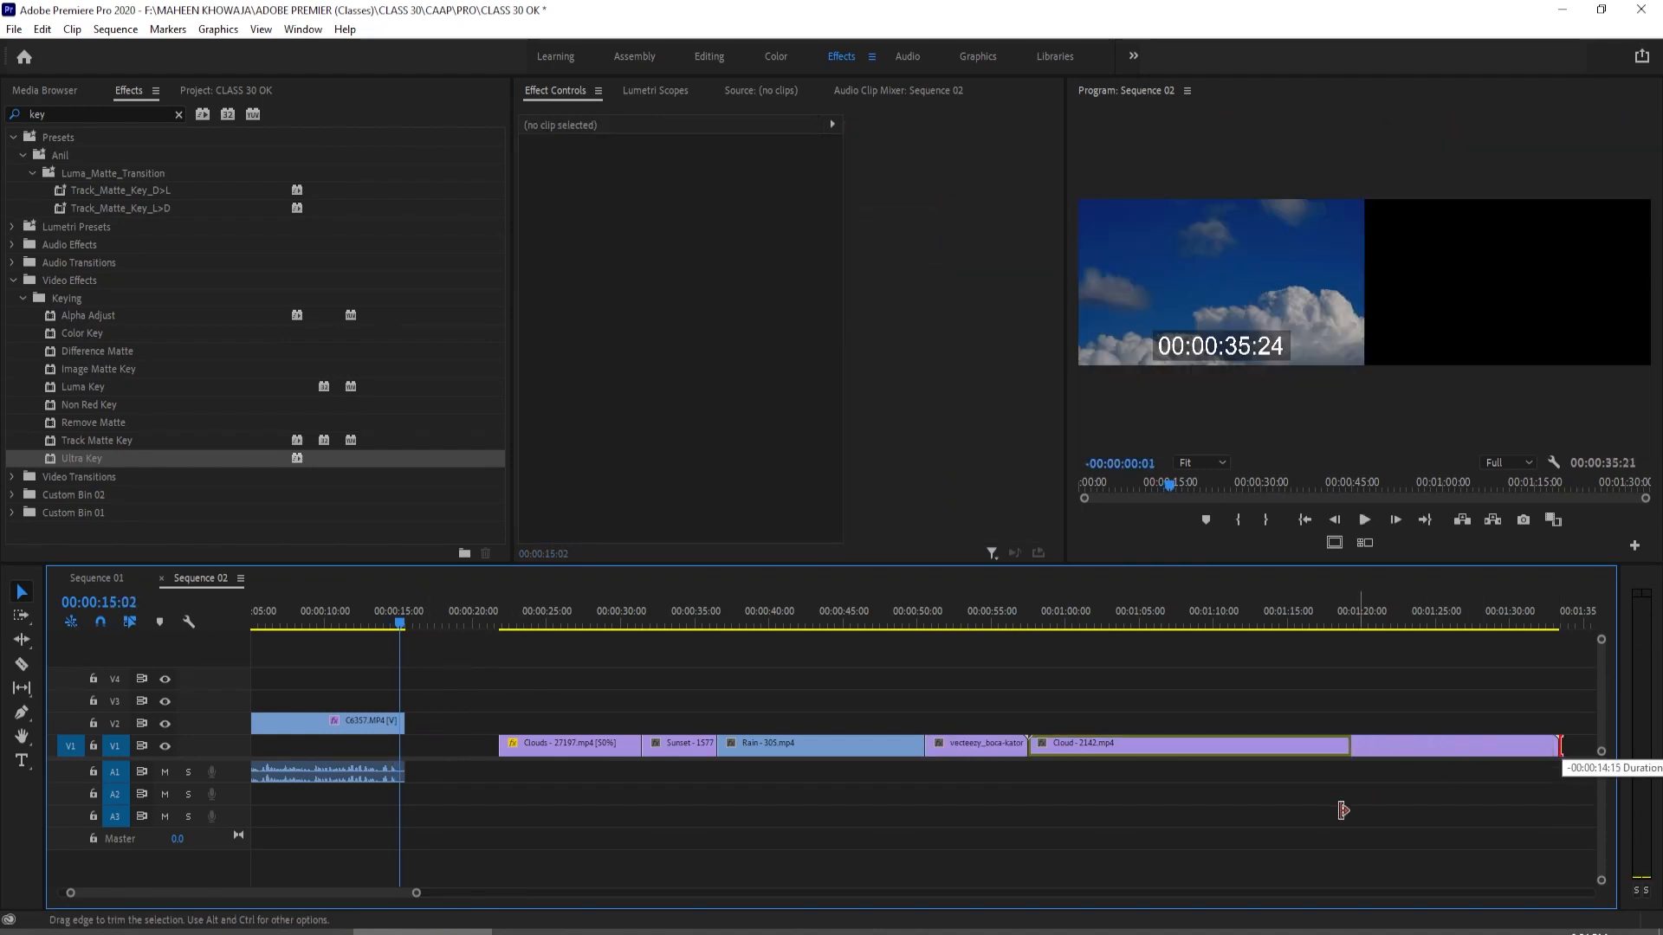
Step: Trim the end of Cloud - 2142.mp4 to about 12 seconds and place it on V1 beneath the end of C6357.MP4
left_click_drag(1558, 758, 1213, 823)
left_click_drag(1111, 750, 408, 750)
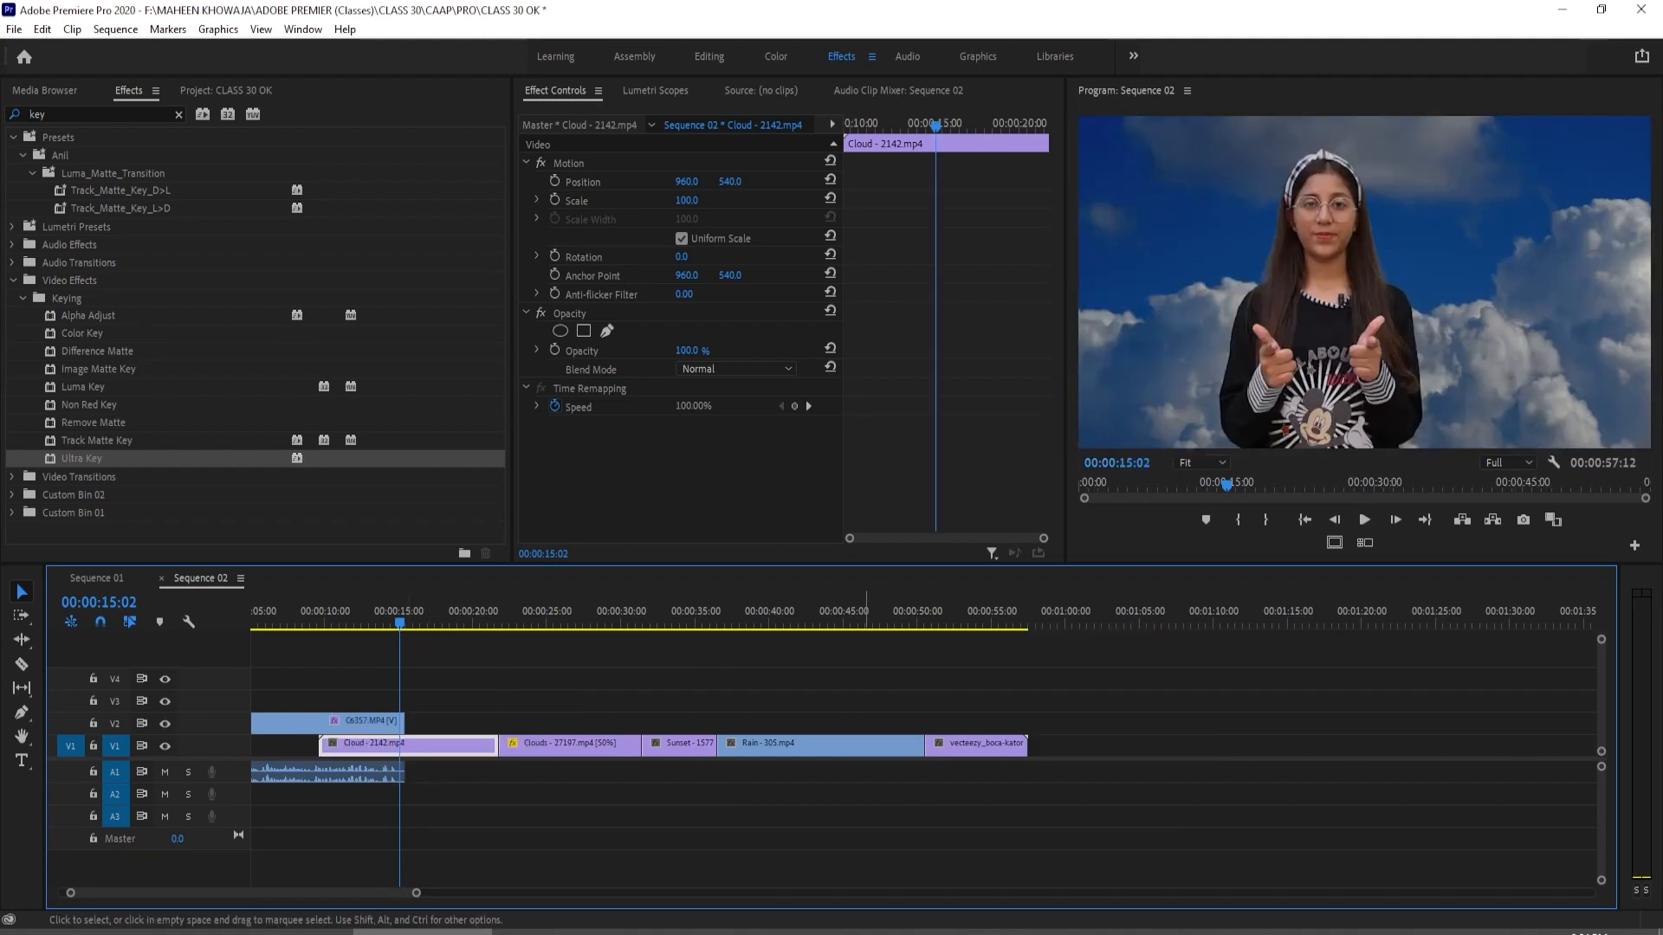